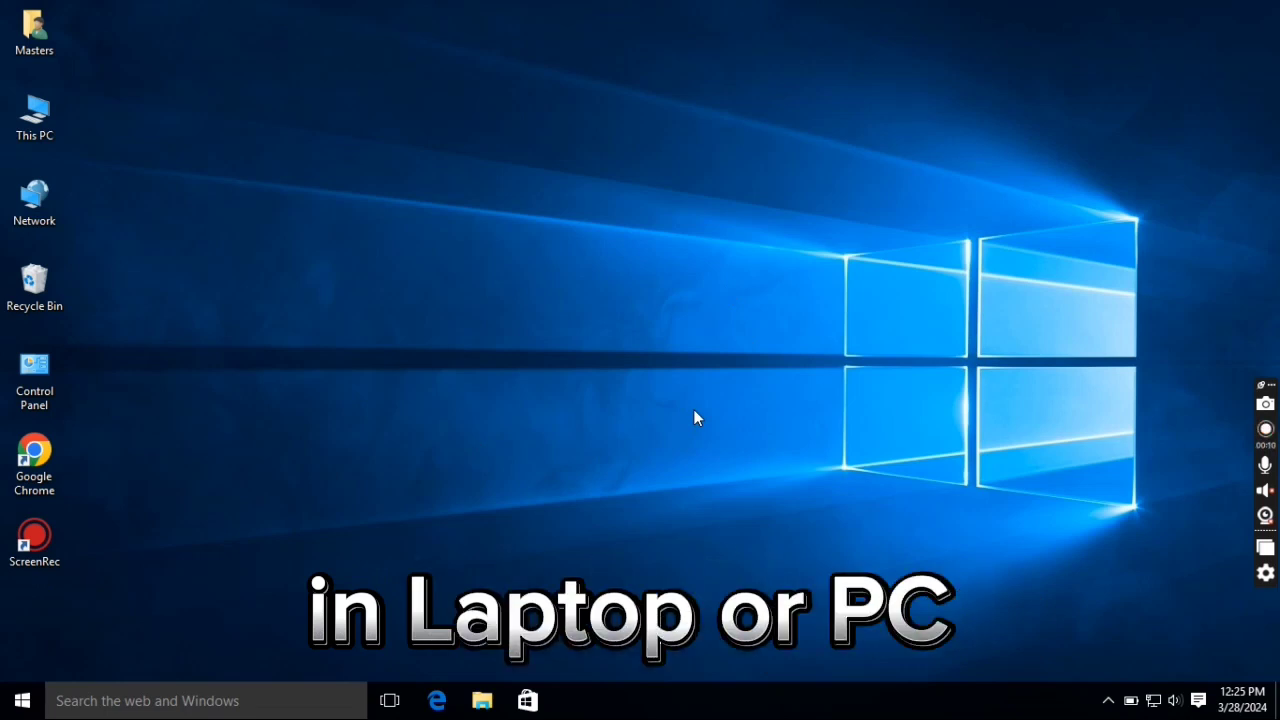
{"action": "right_click", "coordinate": [663, 412]}
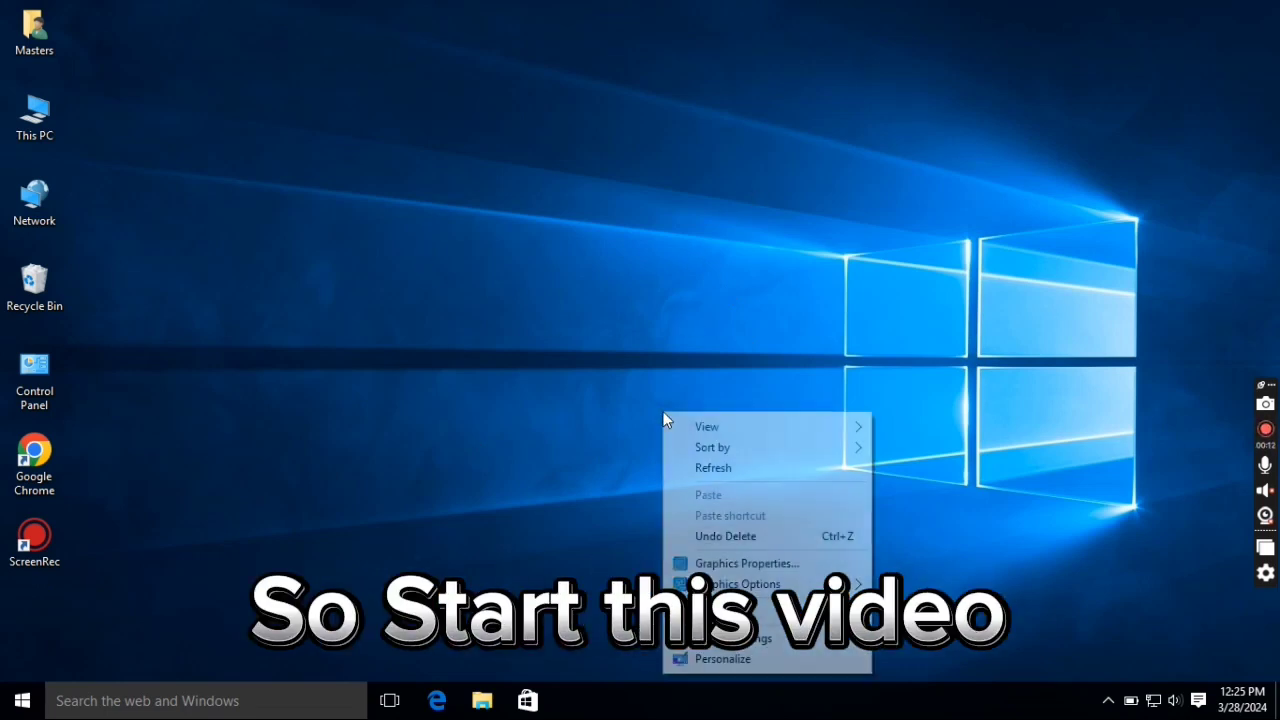
{"action": "left_click", "coordinate": [771, 470]}
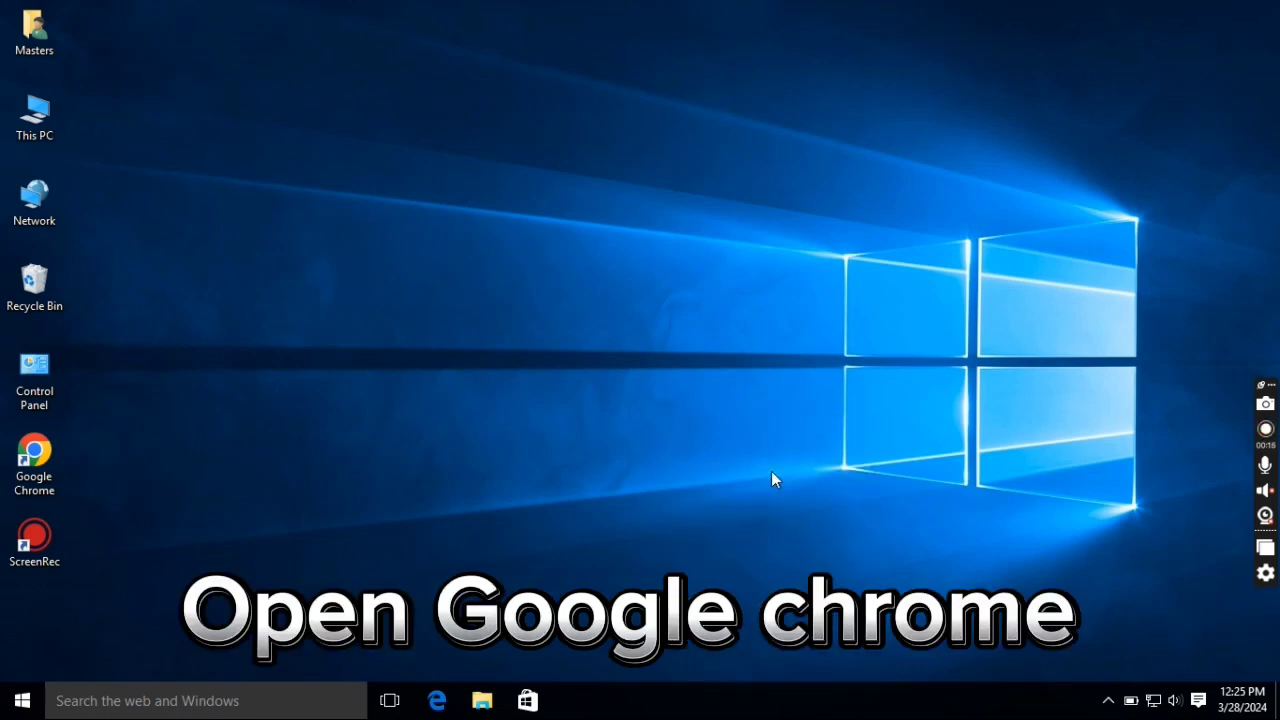
- Open Google Chrome and search Google for "latest typing master"
{"action": "double_click", "coordinate": [38, 470]}
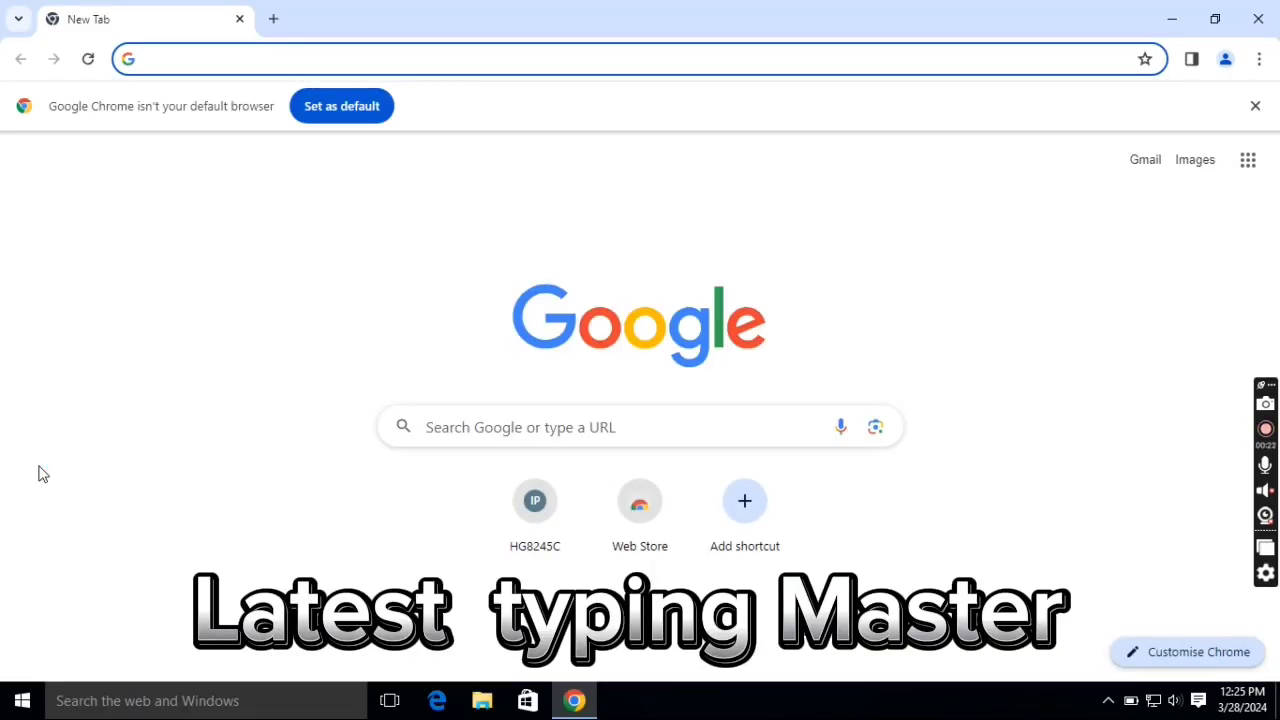
{"action": "left_click", "coordinate": [530, 419]}
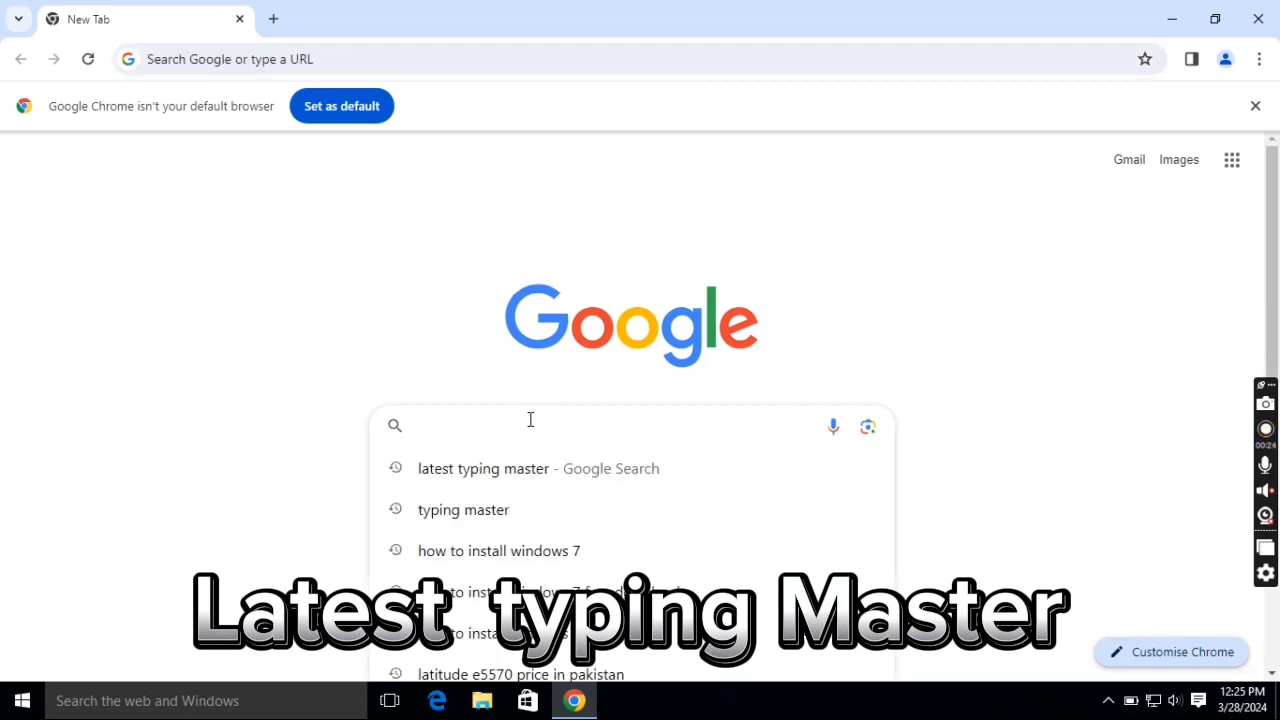
{"action": "type", "text": "latest"}
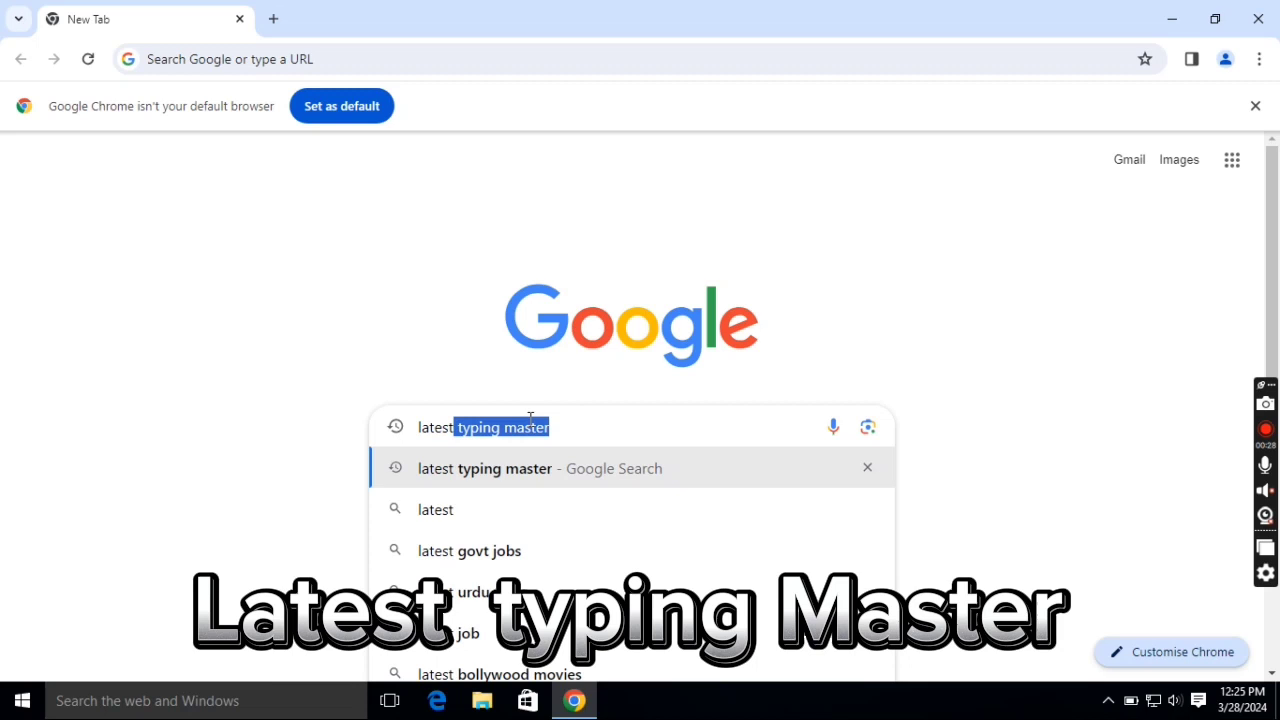
{"action": "left_click", "coordinate": [571, 479]}
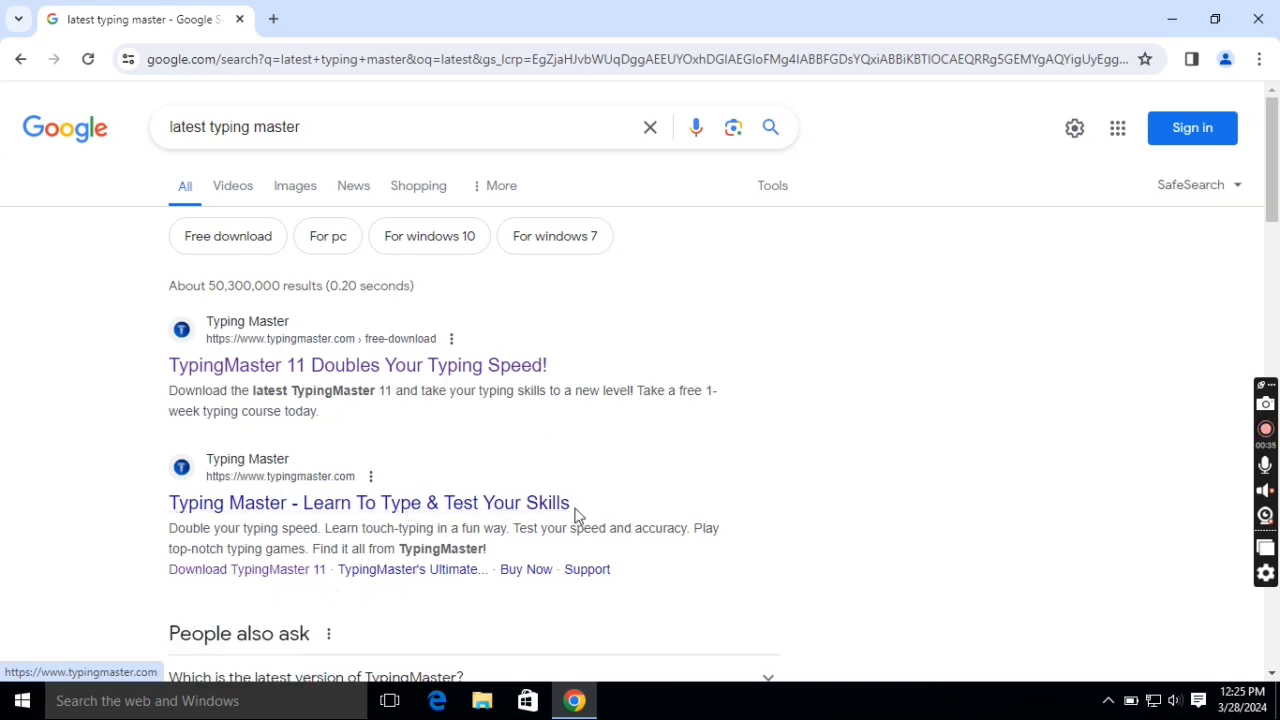
- Open the typingmaster.com free-download result titled "TypingMaster 11 Doubles Your Typing Speed!"
{"action": "scroll", "coordinate": [1276, 626], "scroll_direction": "down", "scroll_amount": 10}
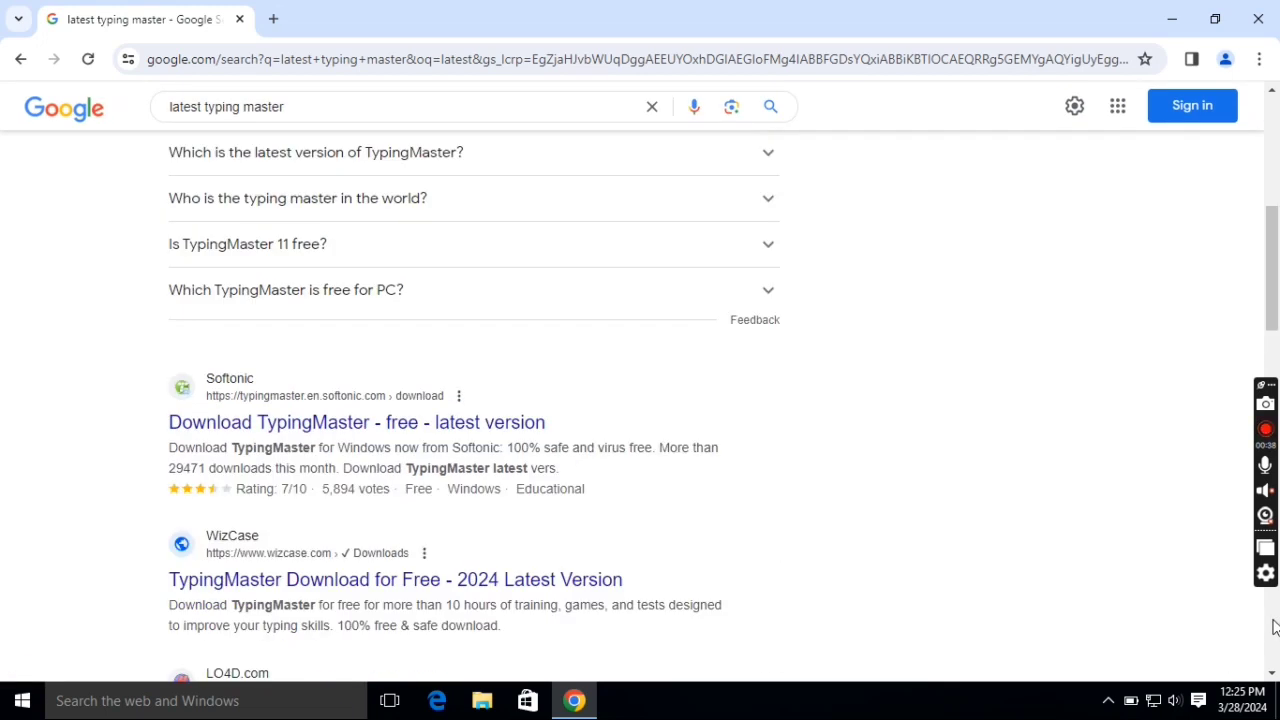
{"action": "scroll", "coordinate": [1273, 626], "scroll_direction": "down", "scroll_amount": 20}
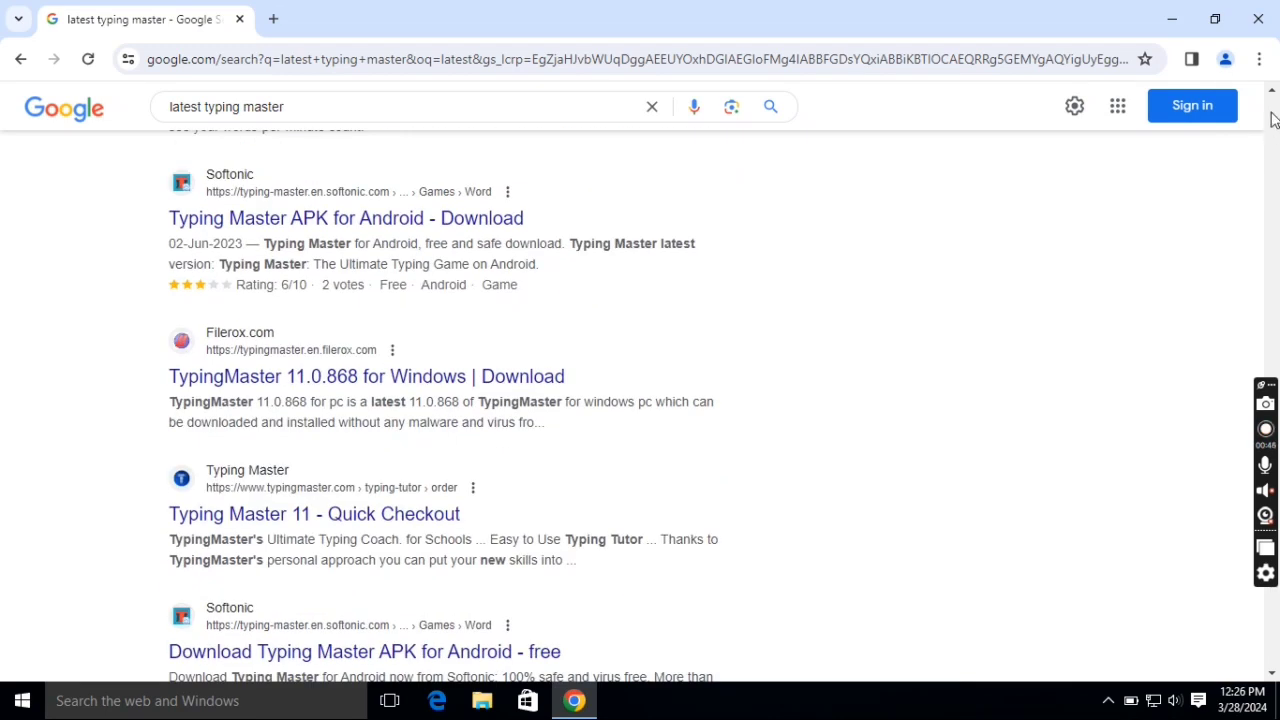
{"action": "scroll", "coordinate": [1272, 118], "scroll_direction": "up", "scroll_amount": 20}
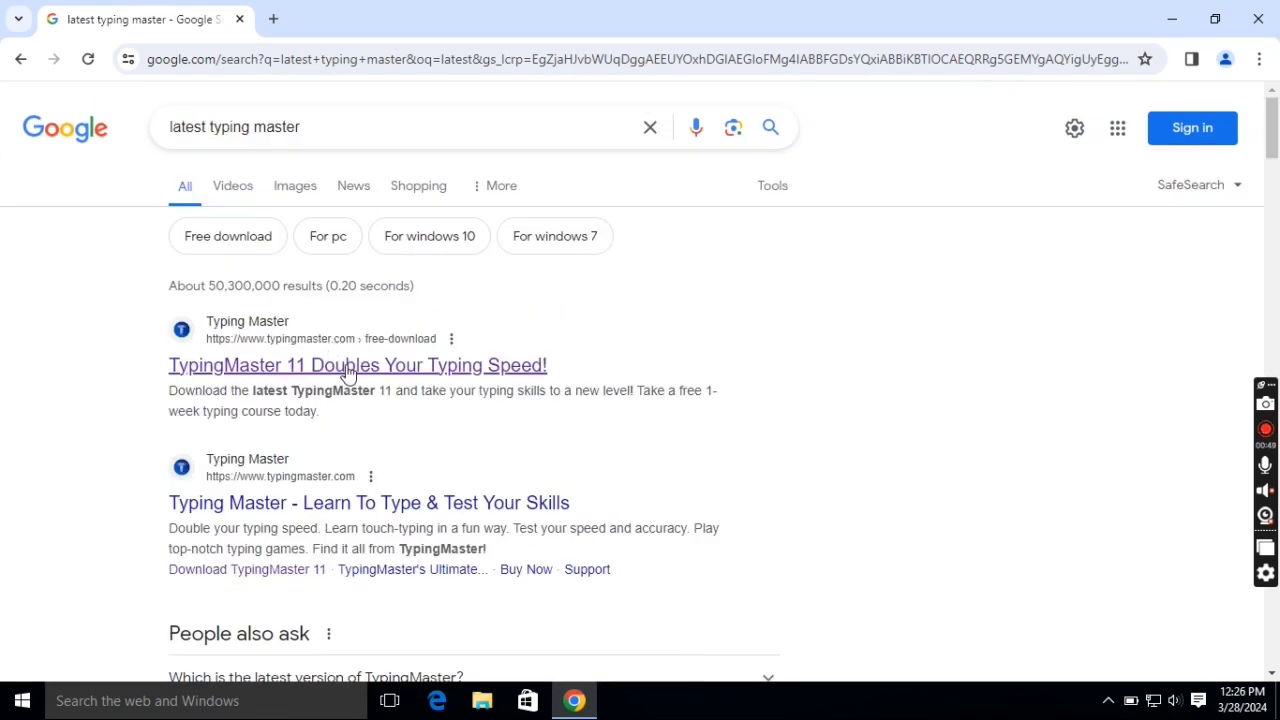
{"action": "left_click", "coordinate": [365, 370]}
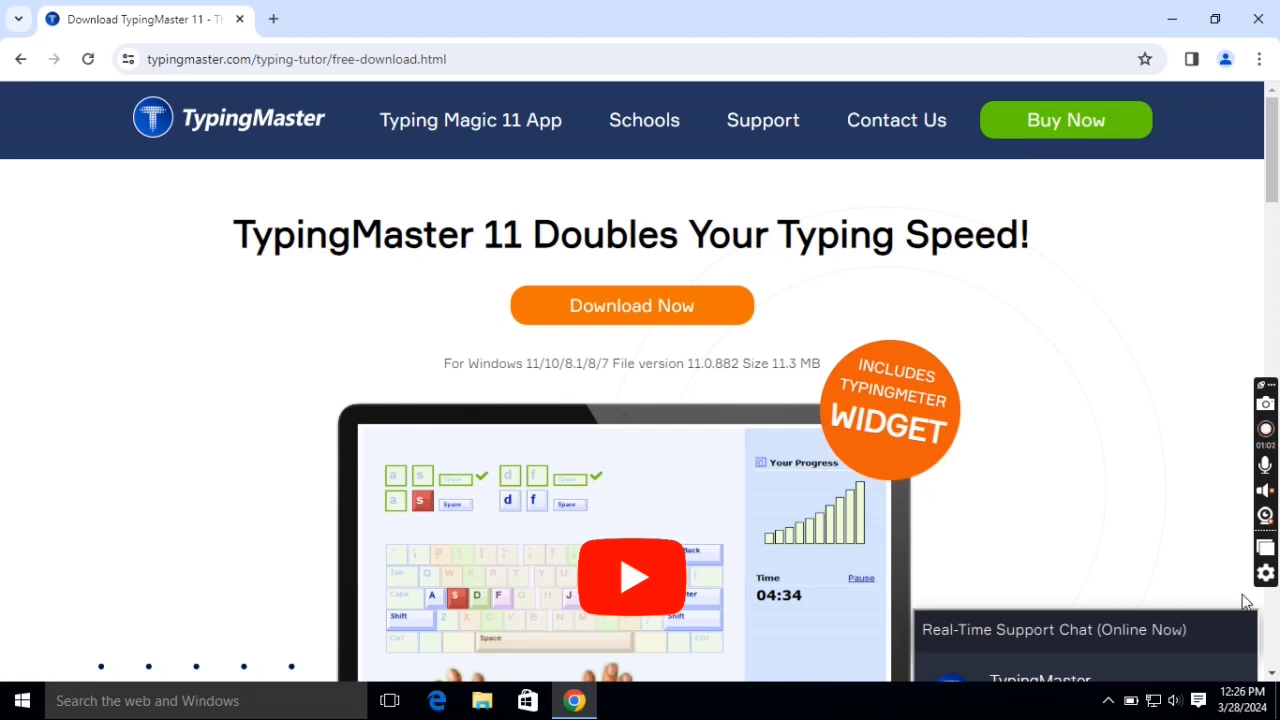
- Look through the TypingMaster 11 product page and download the installer
{"action": "left_click", "coordinate": [1270, 618]}
{"action": "left_click", "coordinate": [1270, 618]}
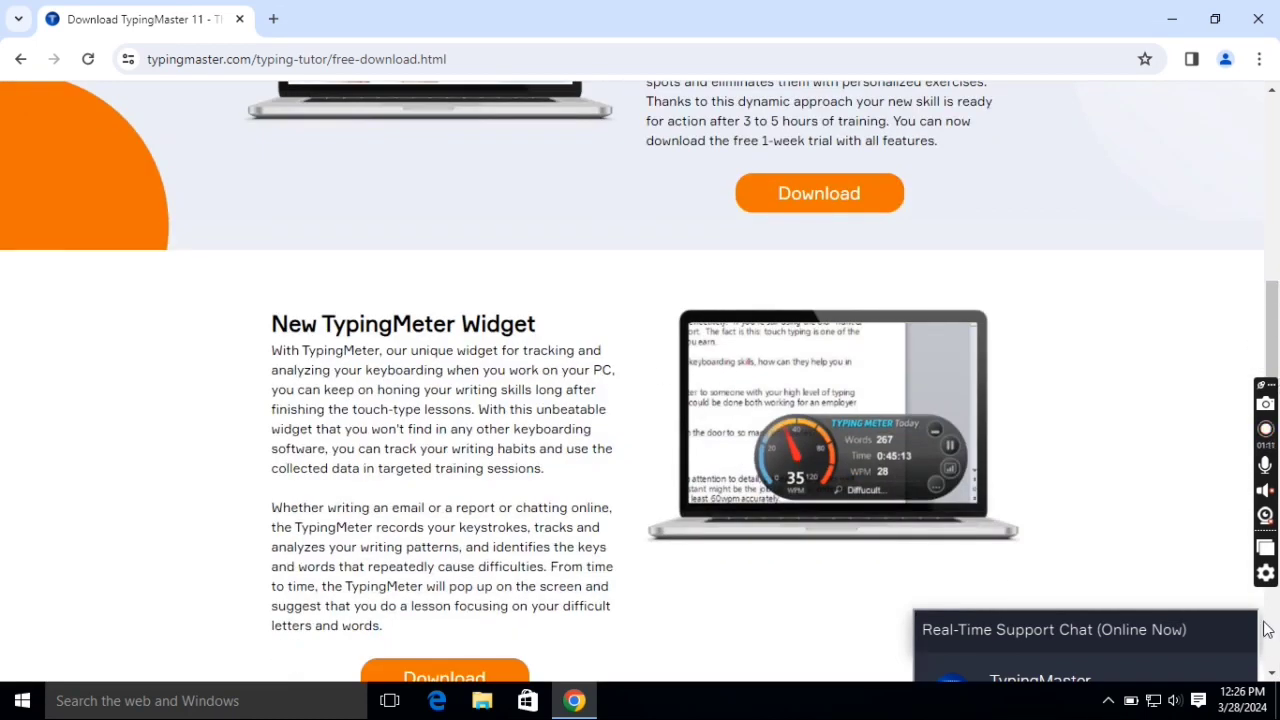
{"action": "left_click", "coordinate": [1276, 625]}
{"action": "left_click", "coordinate": [1276, 625]}
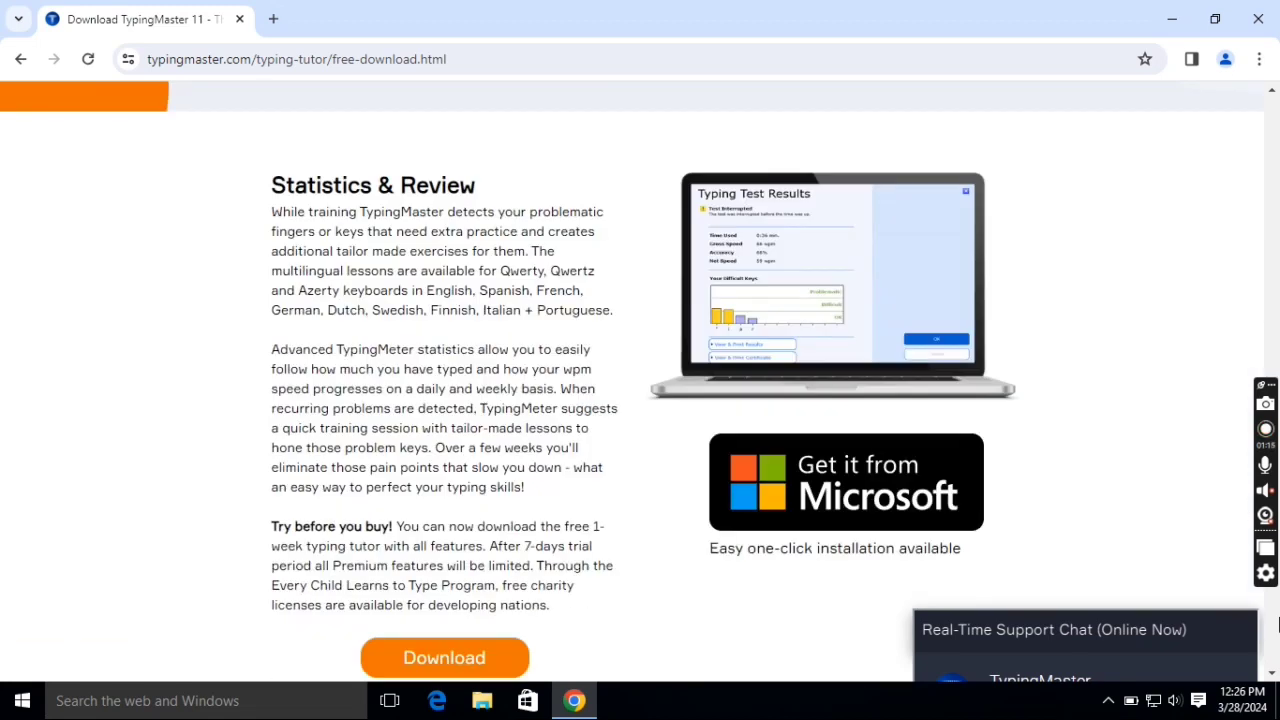
{"action": "left_click", "coordinate": [1276, 625]}
{"action": "left_click", "coordinate": [1271, 122]}
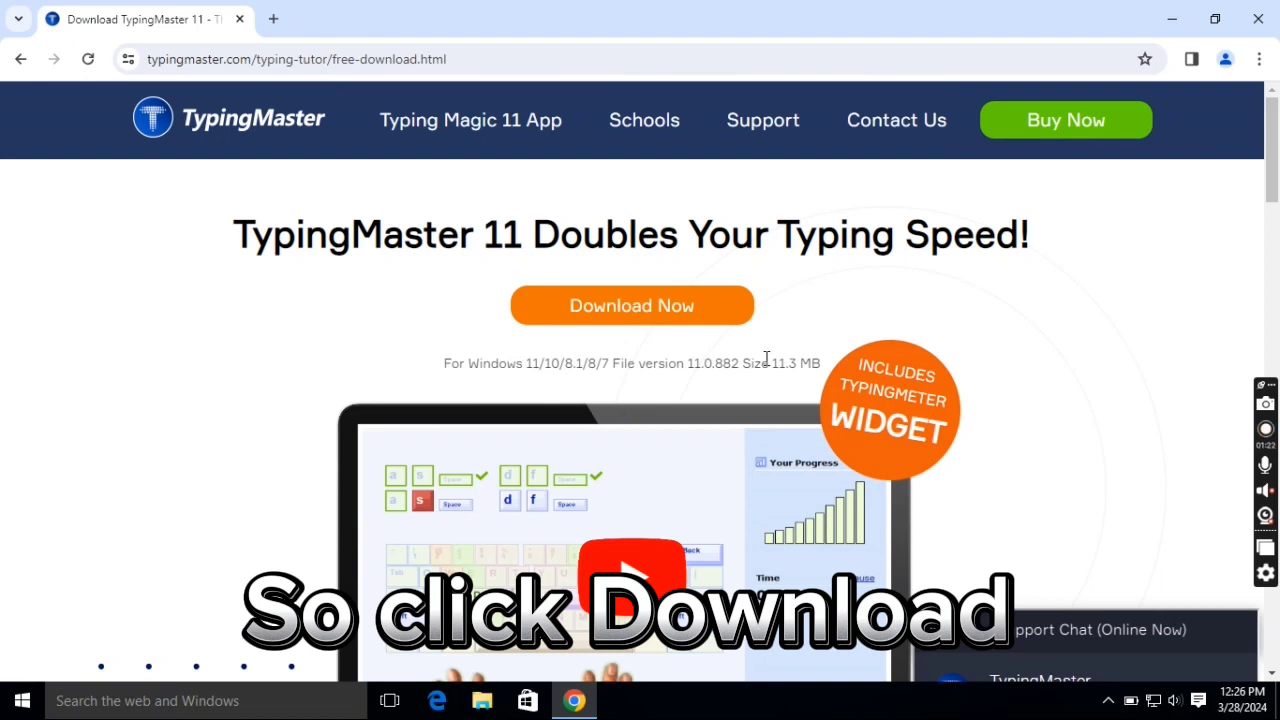
{"action": "left_click", "coordinate": [614, 308]}
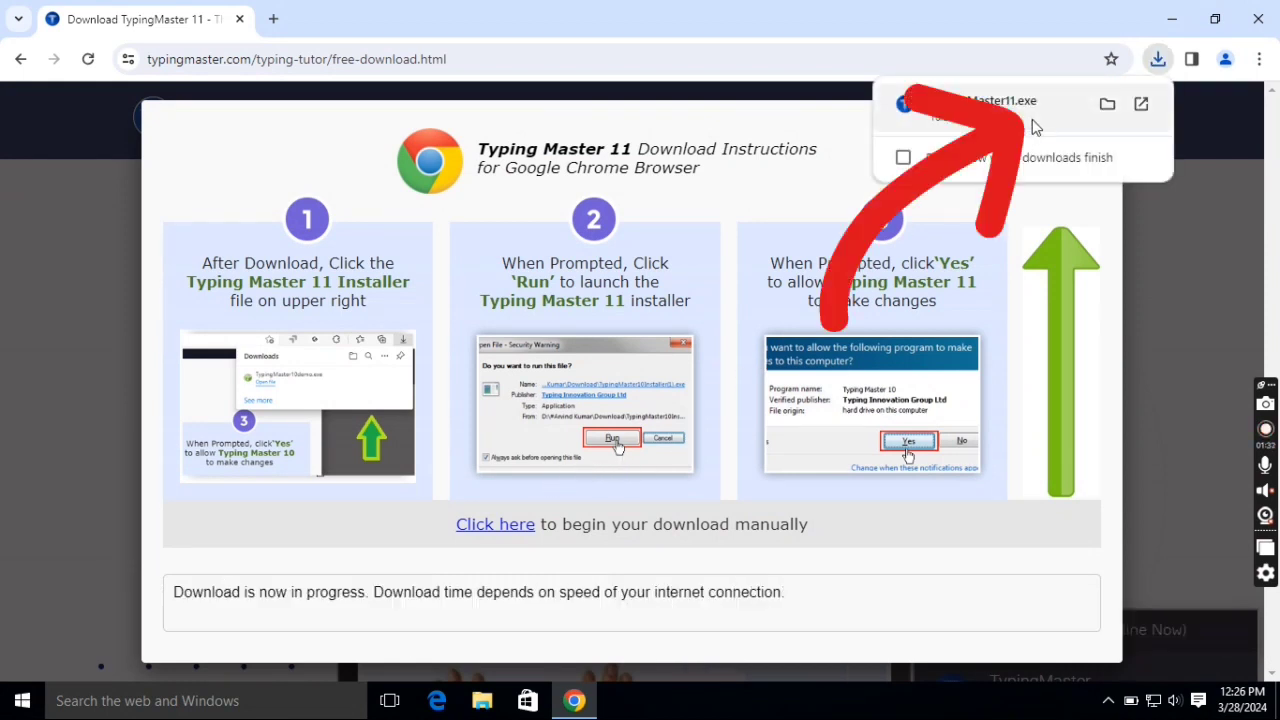
- Run the downloaded TypingMaster 11 installer for the current user only, with English as the setup language
{"action": "left_click", "coordinate": [1143, 106]}
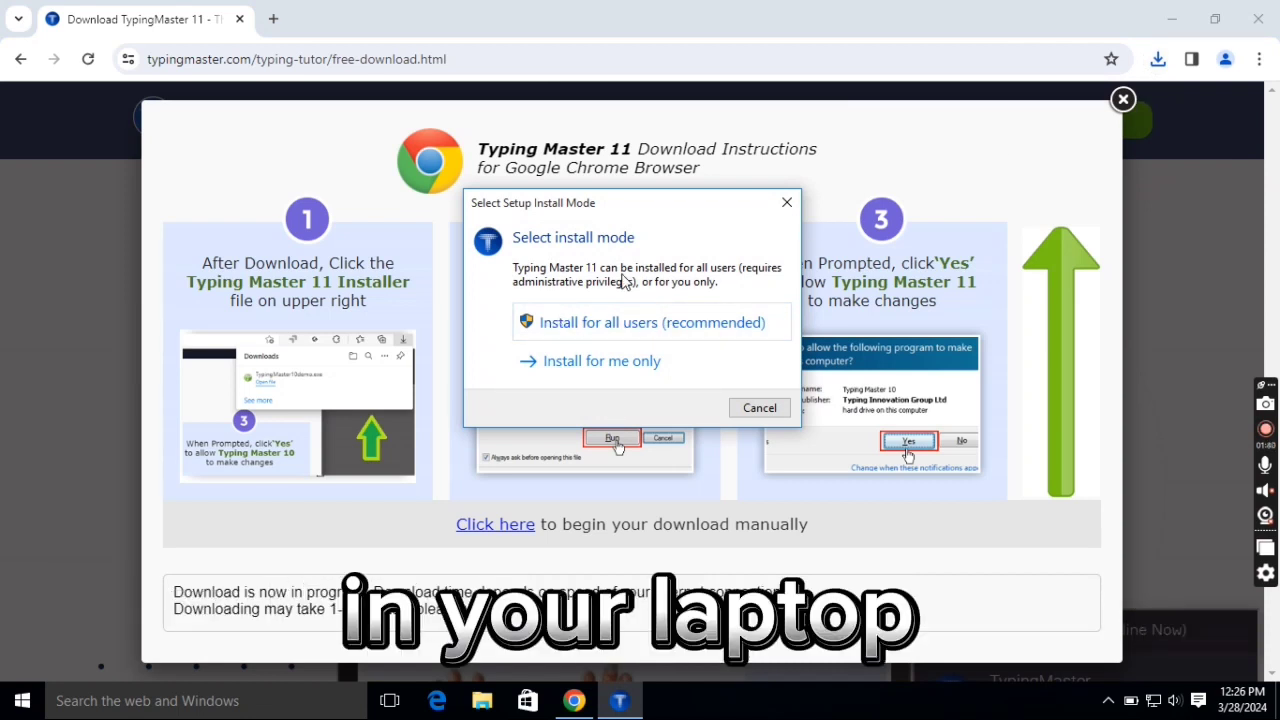
{"action": "left_click", "coordinate": [614, 368]}
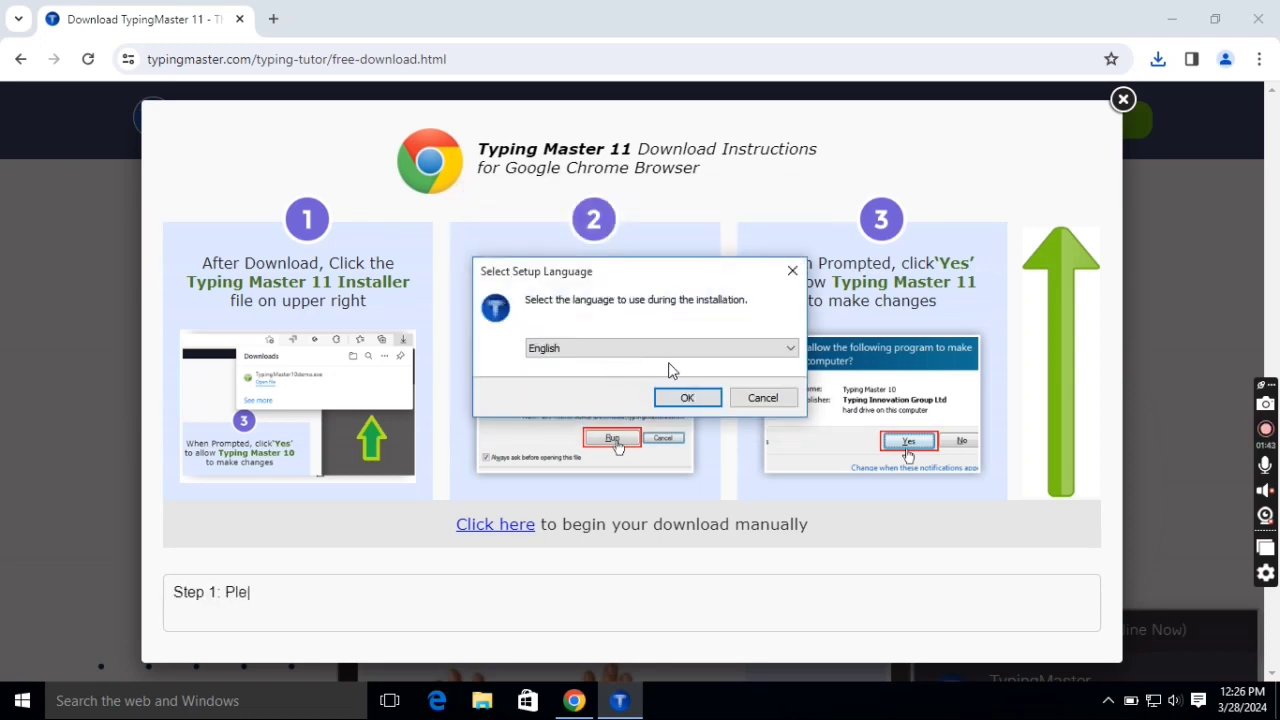
{"action": "left_click", "coordinate": [680, 396]}
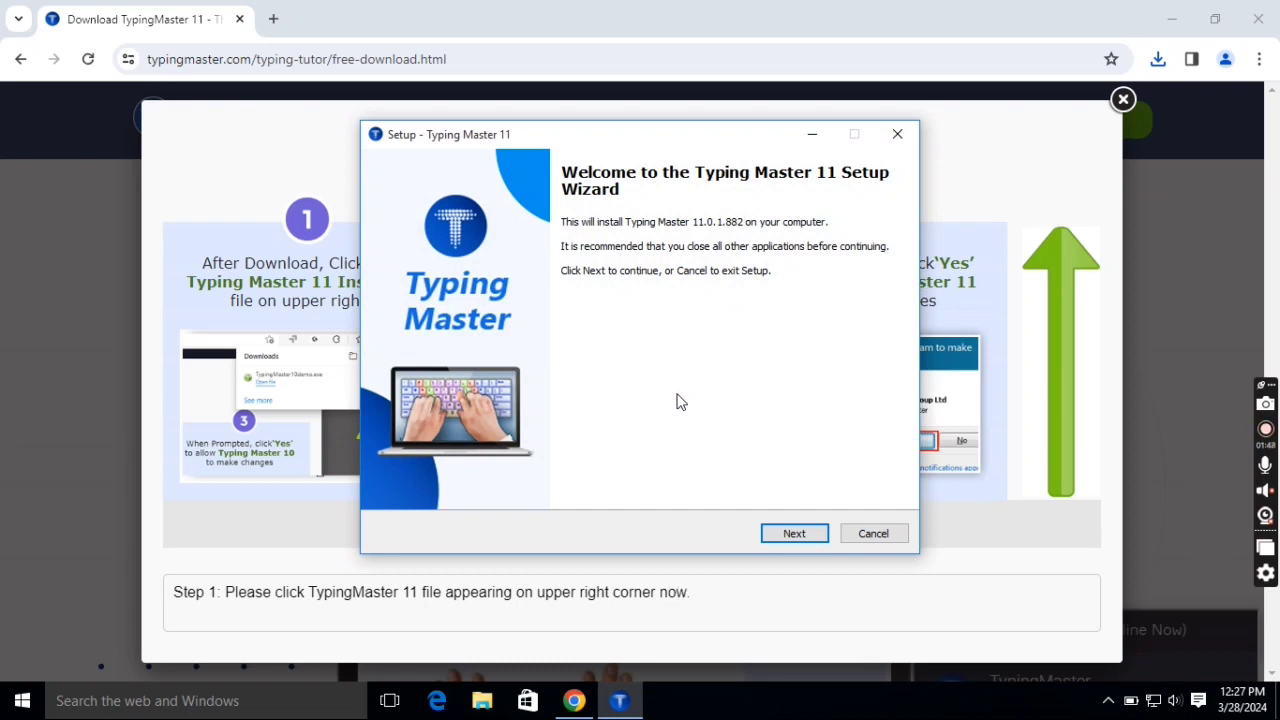
- Proceed past the setup welcome page and accept the Typing Master 11 license agreement
{"action": "left_click", "coordinate": [793, 535]}
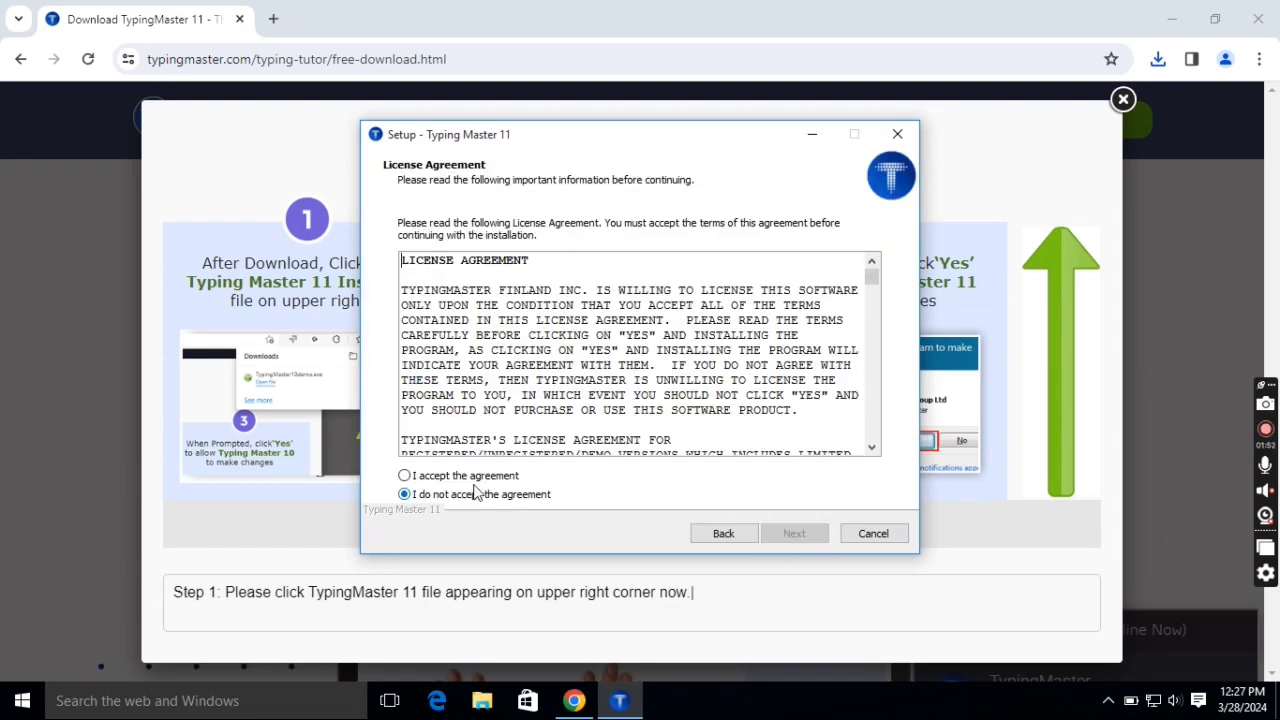
{"action": "left_click", "coordinate": [428, 477]}
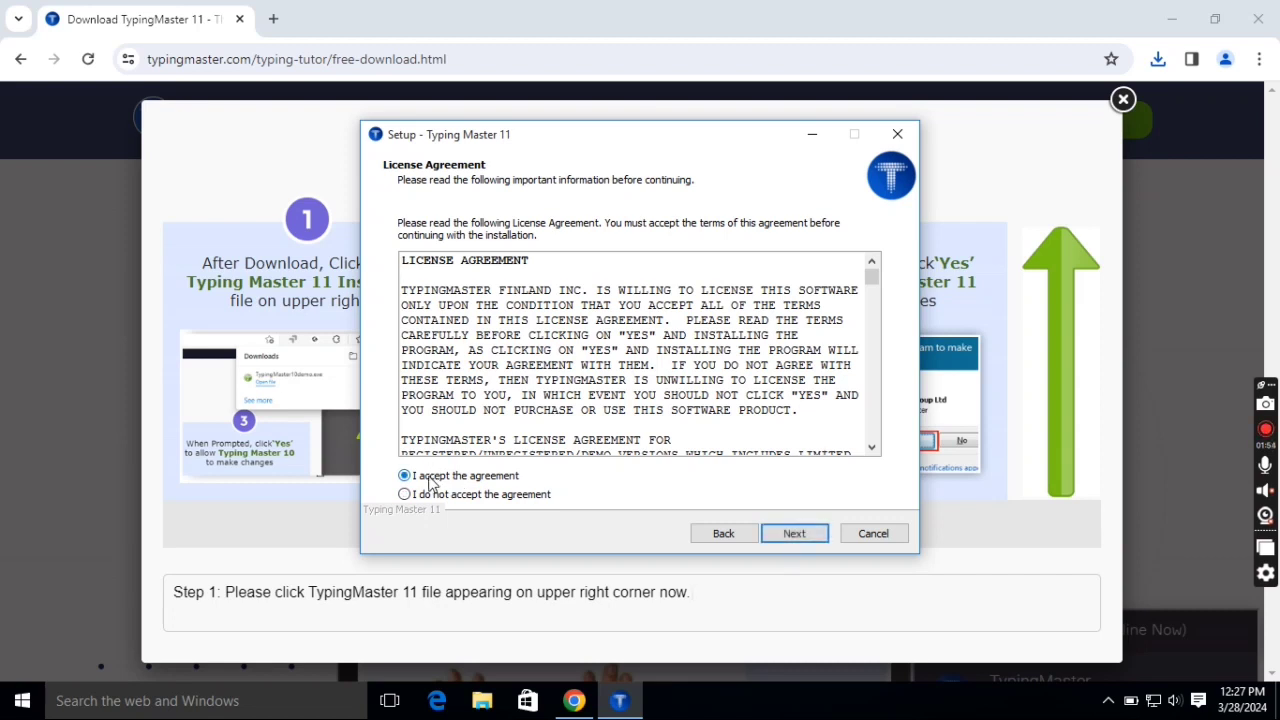
{"action": "left_click", "coordinate": [793, 535]}
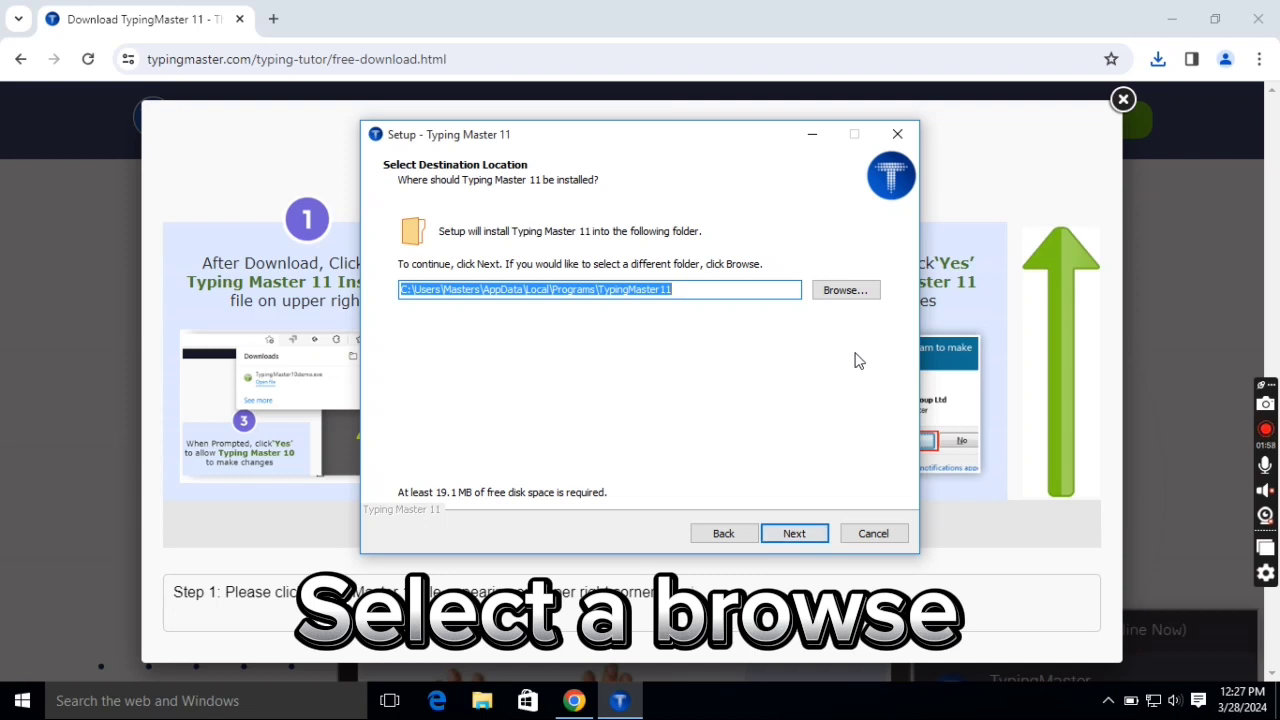
- Set the installation folder to E:\TypingMaster11 by choosing the E: drive, and continue the setup
{"action": "left_click", "coordinate": [855, 290]}
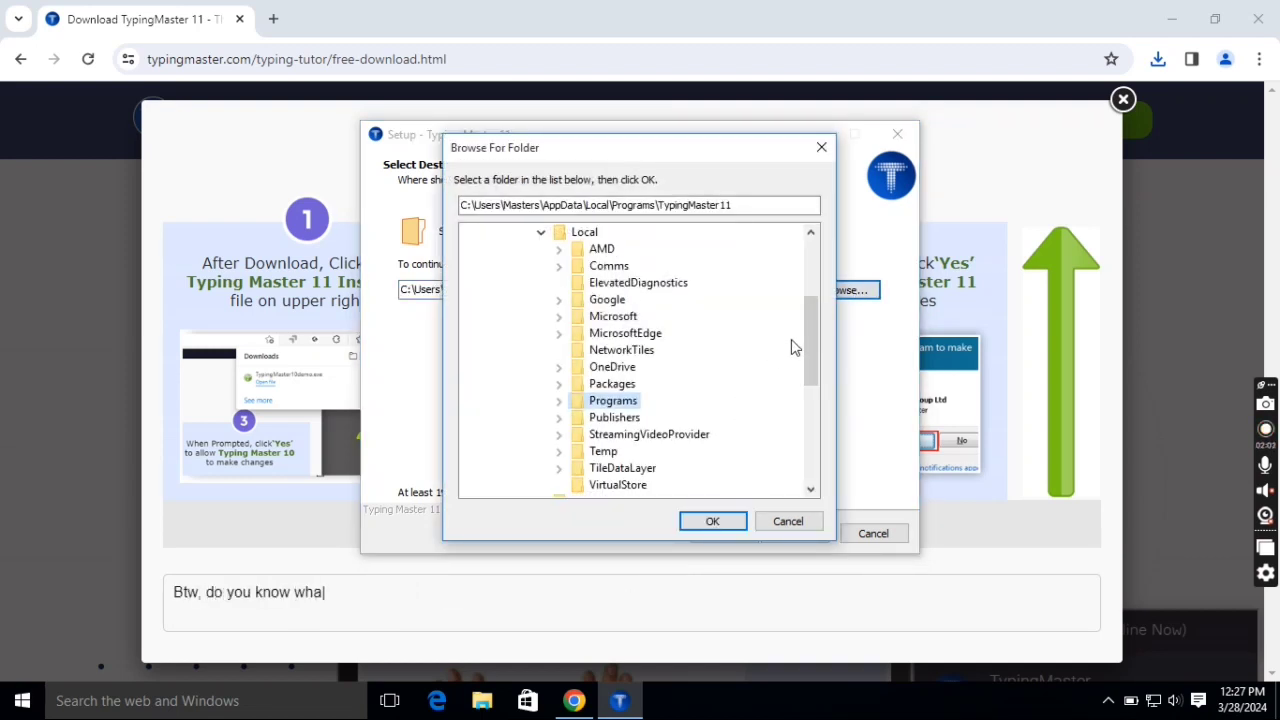
{"action": "left_click", "coordinate": [815, 488]}
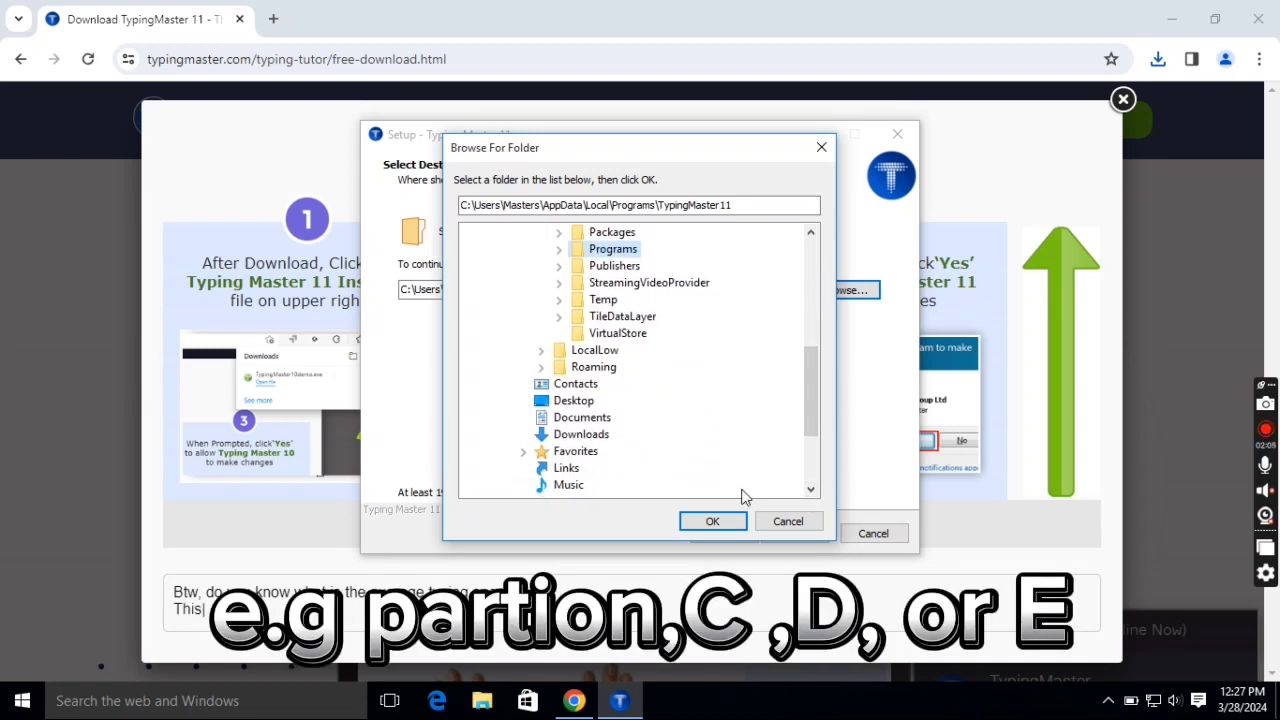
{"action": "left_click", "coordinate": [810, 490]}
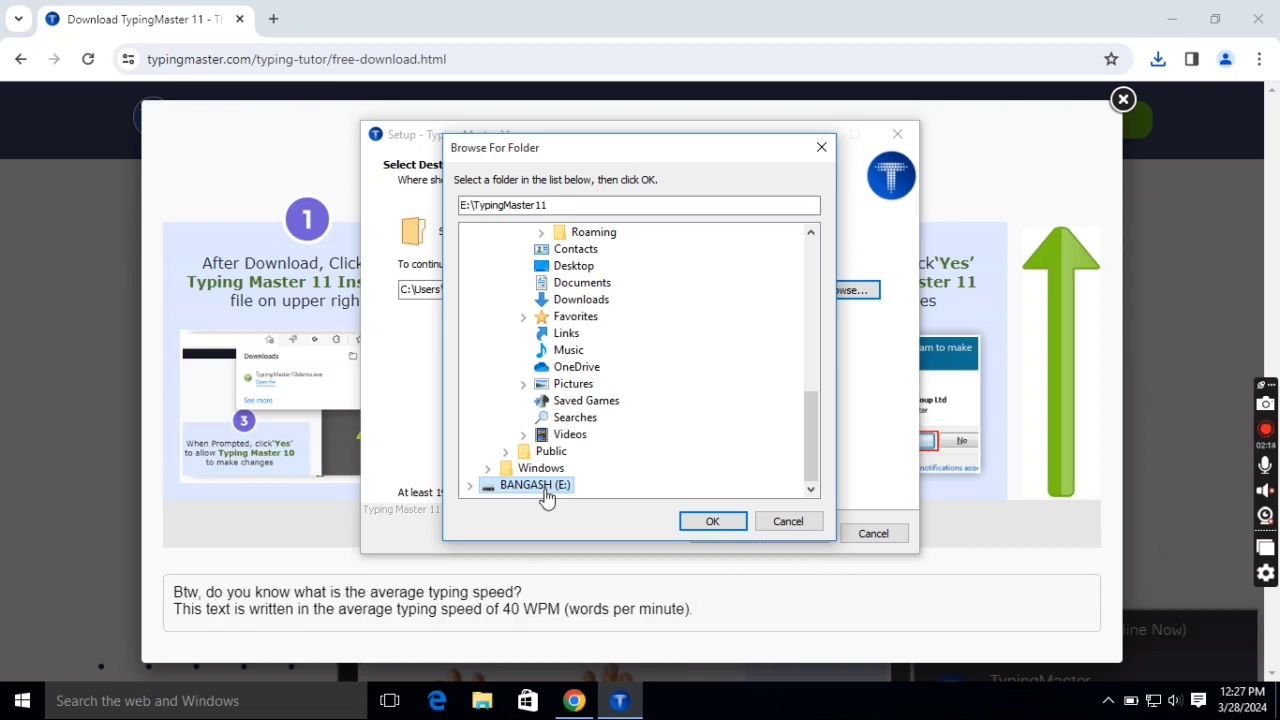
{"action": "left_click", "coordinate": [690, 523]}
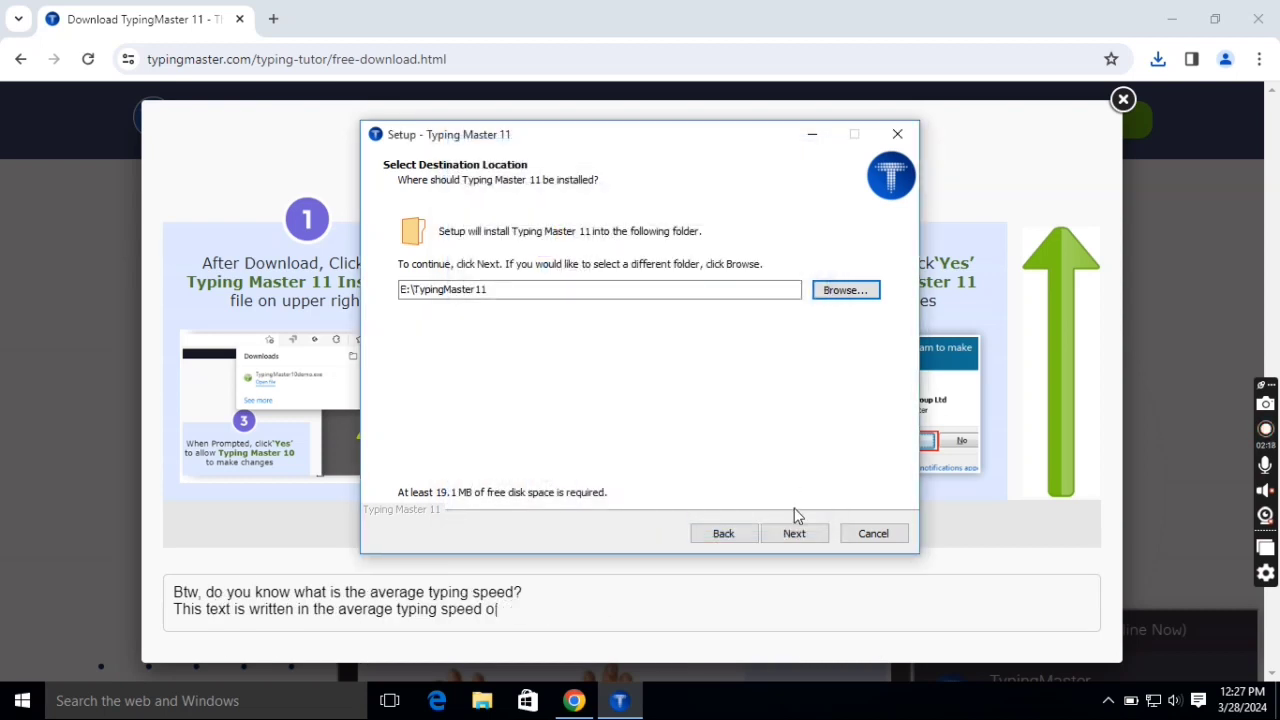
{"action": "left_click", "coordinate": [794, 535]}
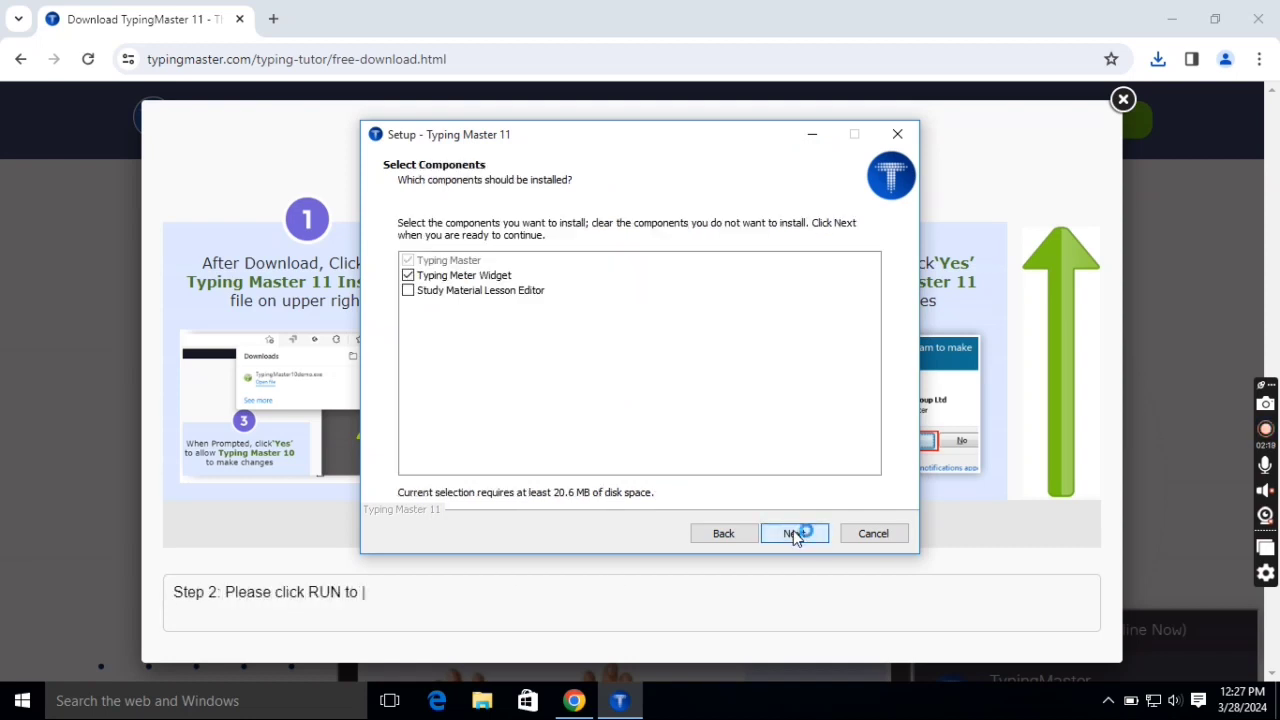
- Install Typing Master 11 with the default components and Start menu folder, then finish setup with Start Typing Master enabled
{"action": "left_click", "coordinate": [794, 535]}
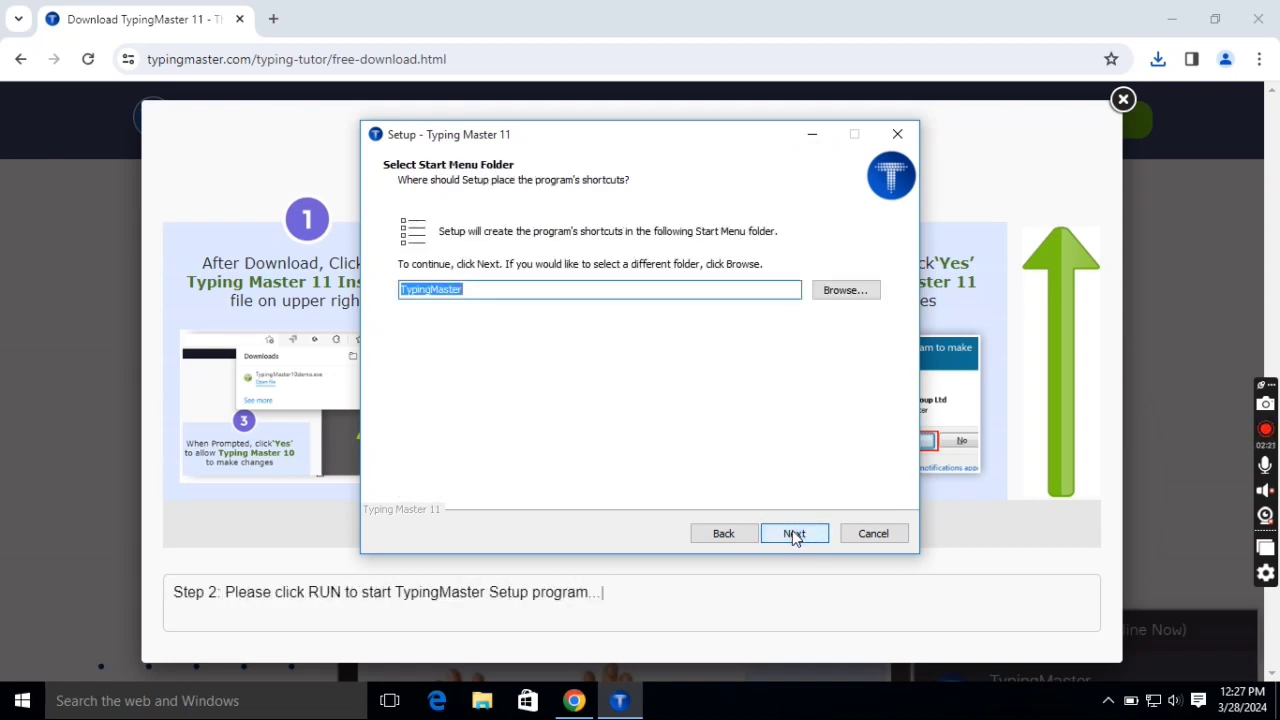
{"action": "left_click", "coordinate": [794, 535]}
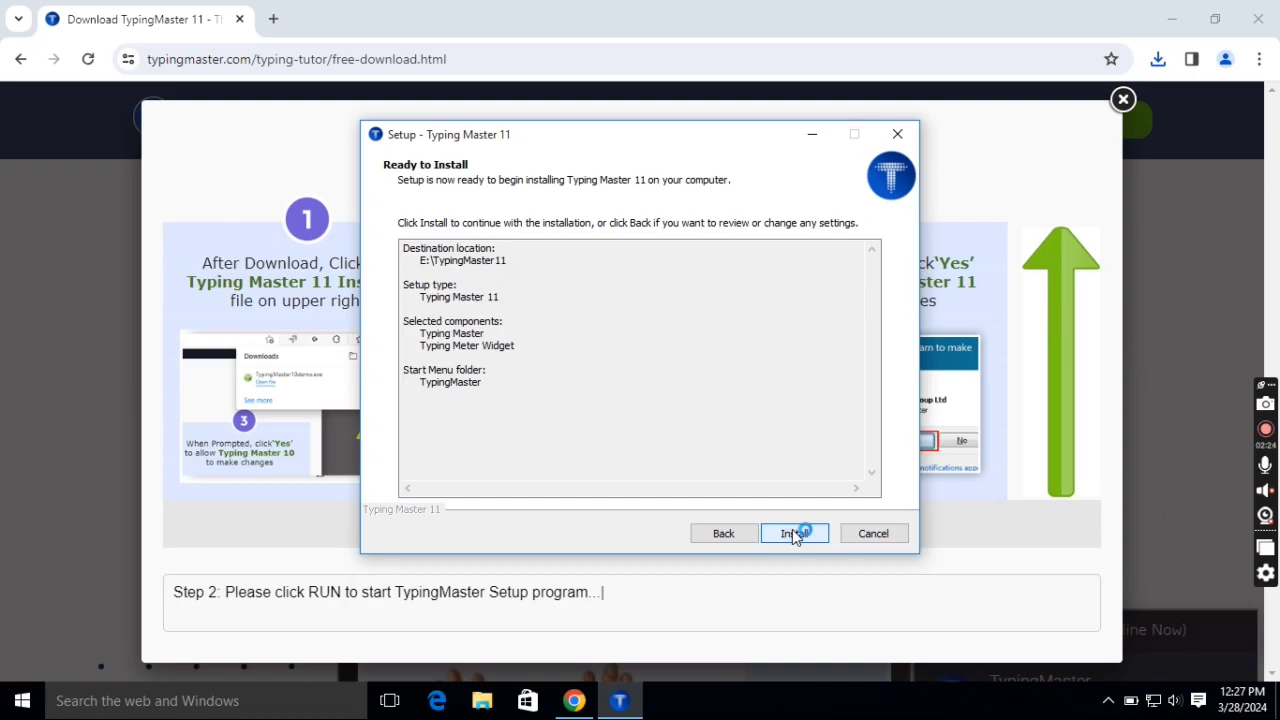
{"action": "left_click", "coordinate": [794, 535]}
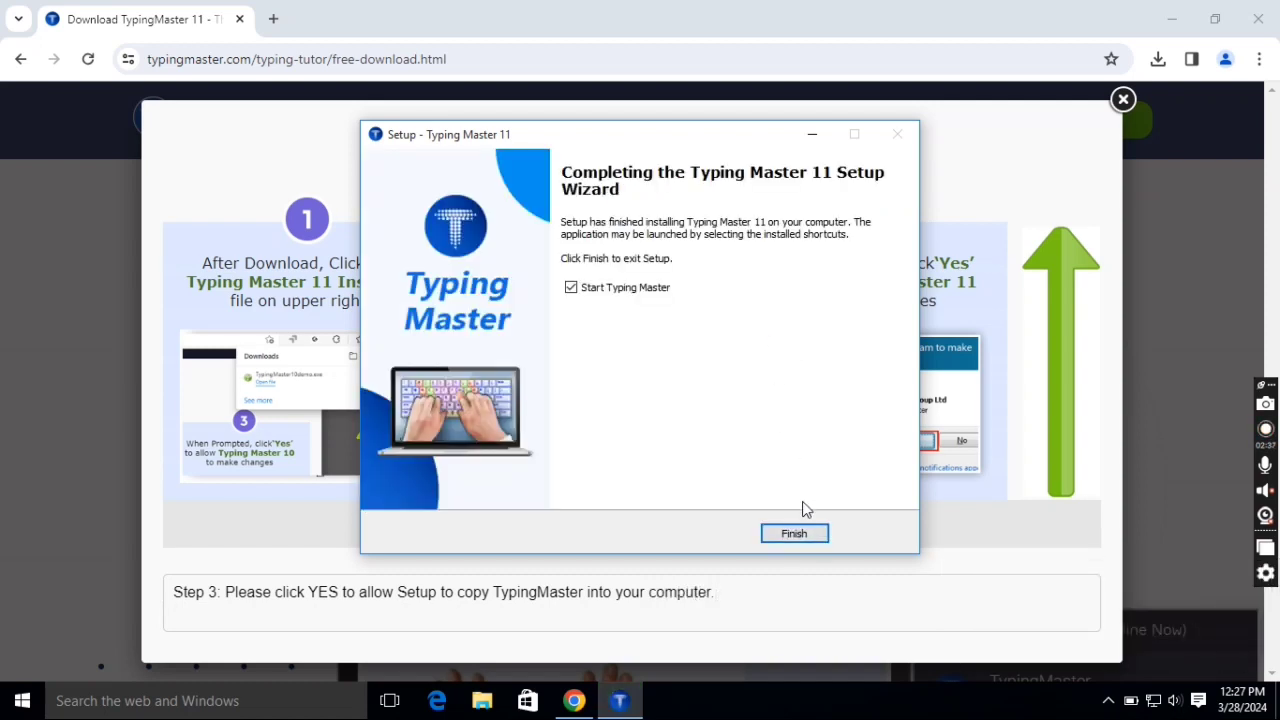
{"action": "left_click", "coordinate": [795, 534]}
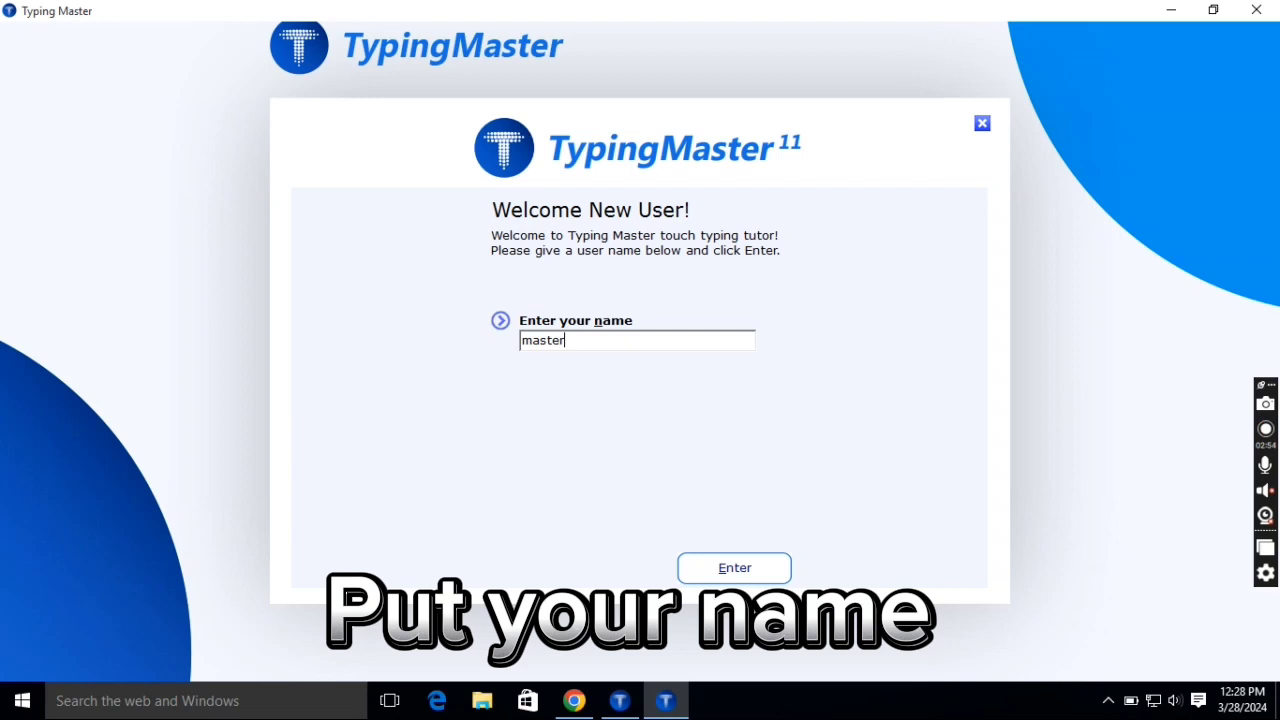
- Enter a user name for the new Typing Master user and launch Typing Meter with its default settings
{"action": "left_click", "coordinate": [735, 568]}
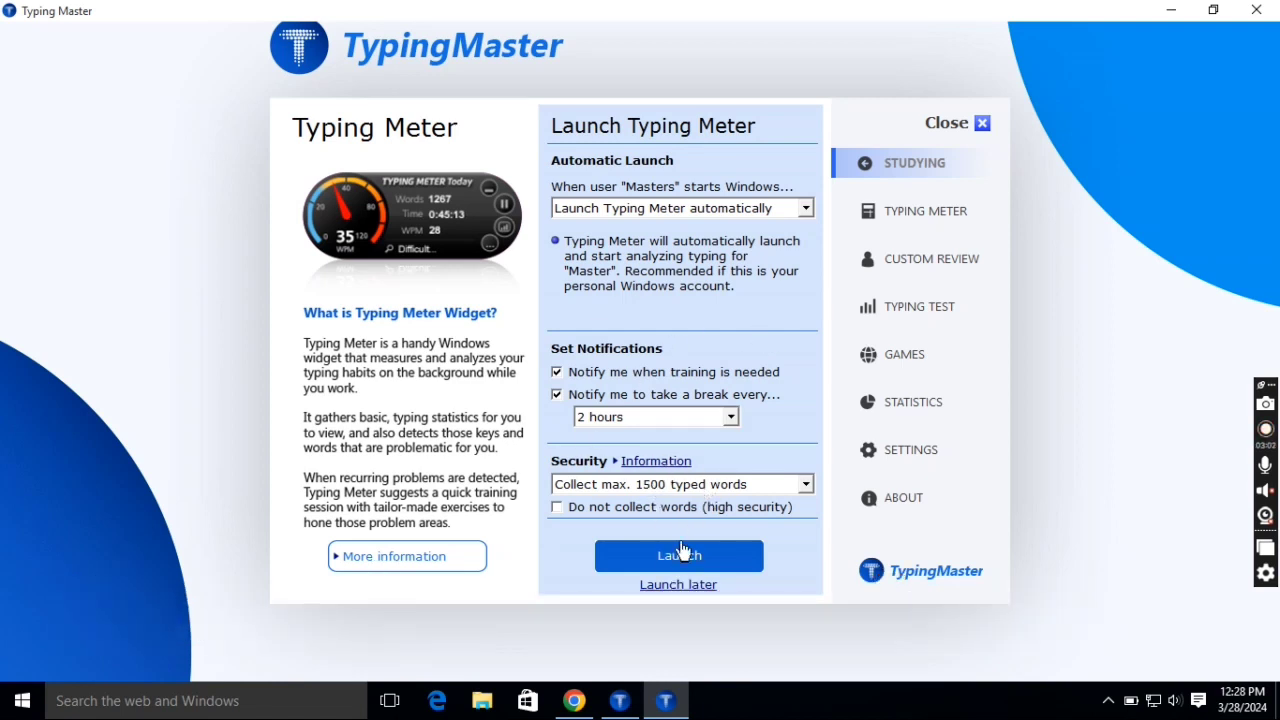
{"action": "left_click", "coordinate": [689, 562]}
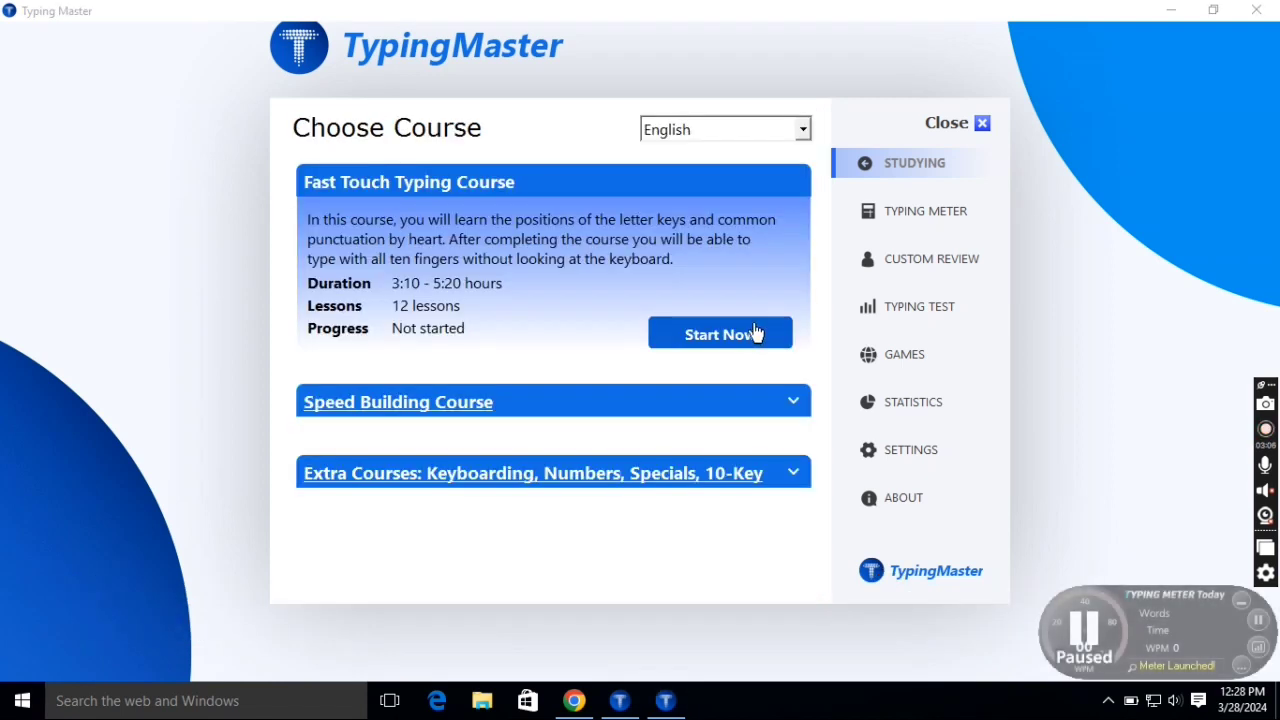
- Start the Fast Touch Typing Course and open the Touch typing basics section of The Home Row lesson
{"action": "left_click", "coordinate": [748, 343]}
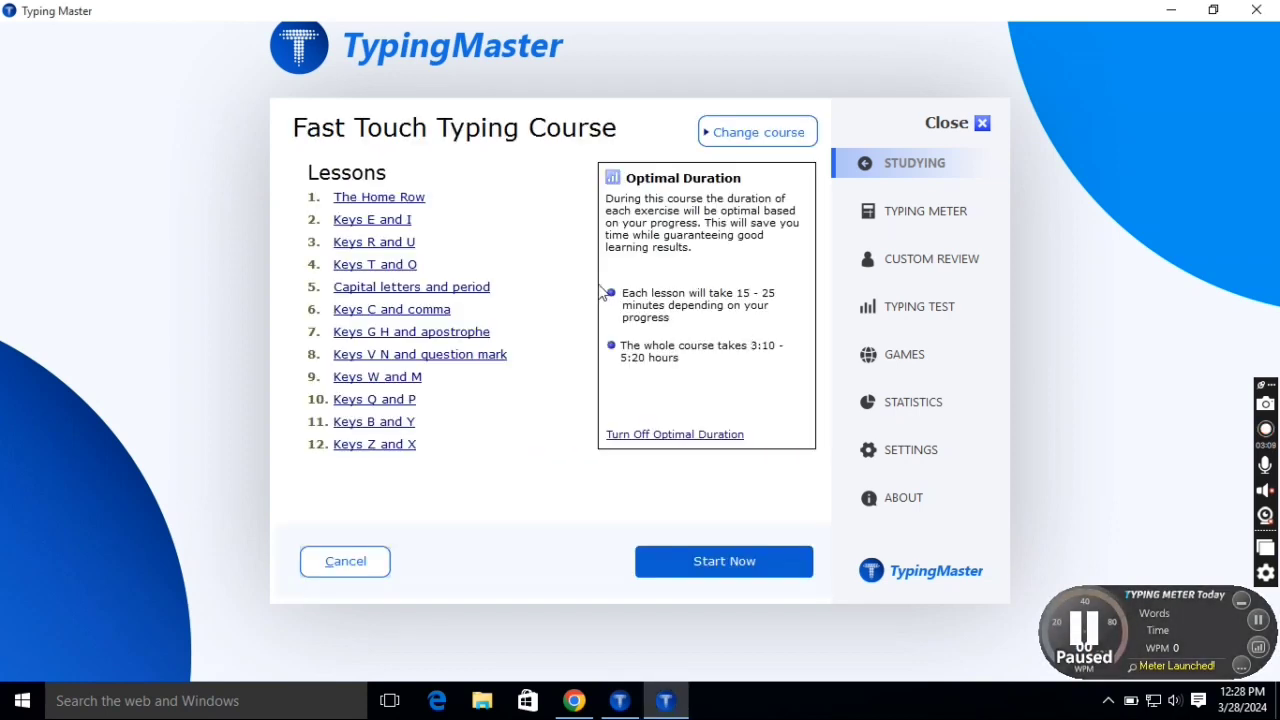
{"action": "left_click", "coordinate": [409, 200]}
{"action": "left_click", "coordinate": [447, 258]}
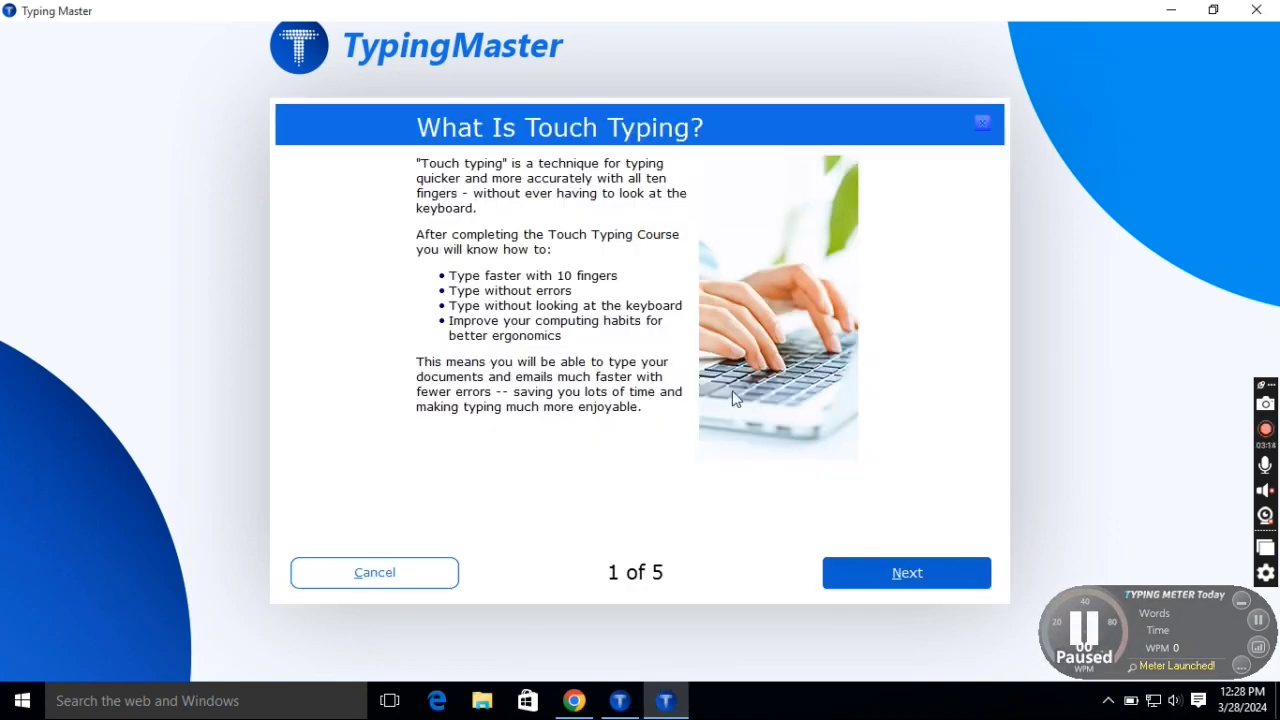
- Page through all five Touch typing basics pages and return to the Lesson 1 overview
{"action": "left_click", "coordinate": [880, 585]}
{"action": "left_click", "coordinate": [882, 586]}
{"action": "left_click", "coordinate": [882, 586]}
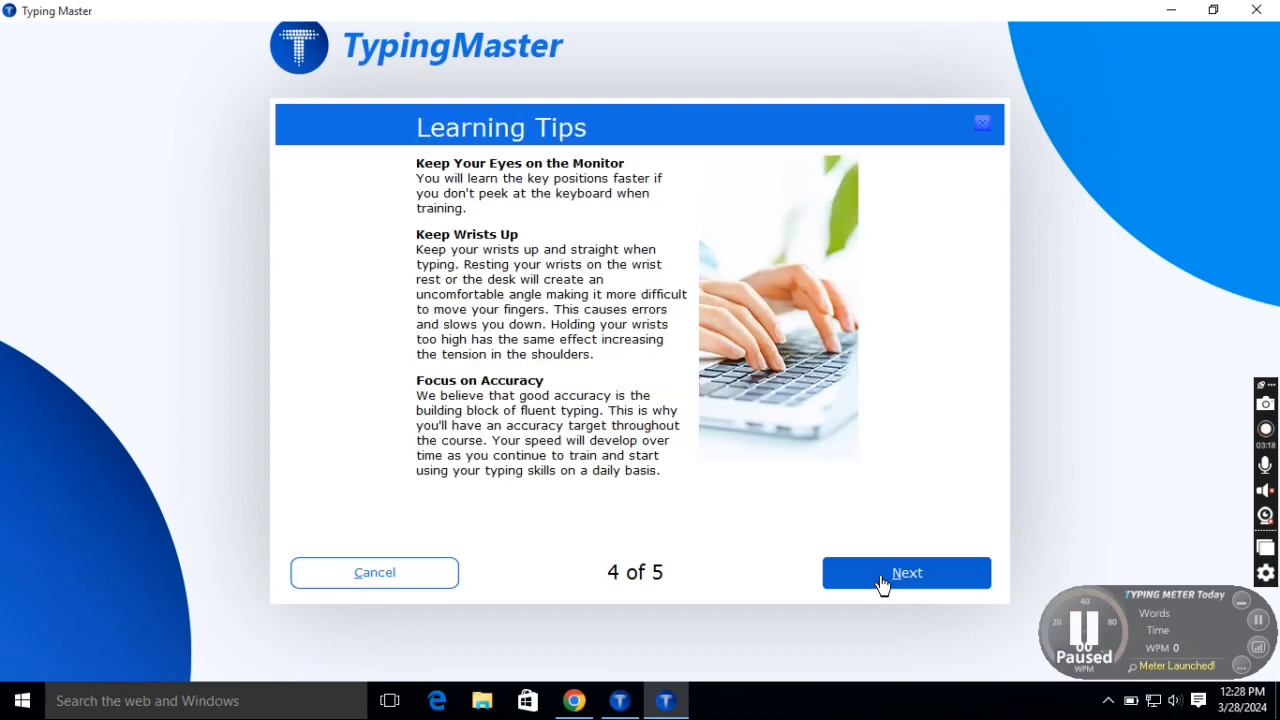
{"action": "left_click", "coordinate": [882, 586]}
{"action": "left_click", "coordinate": [882, 586]}
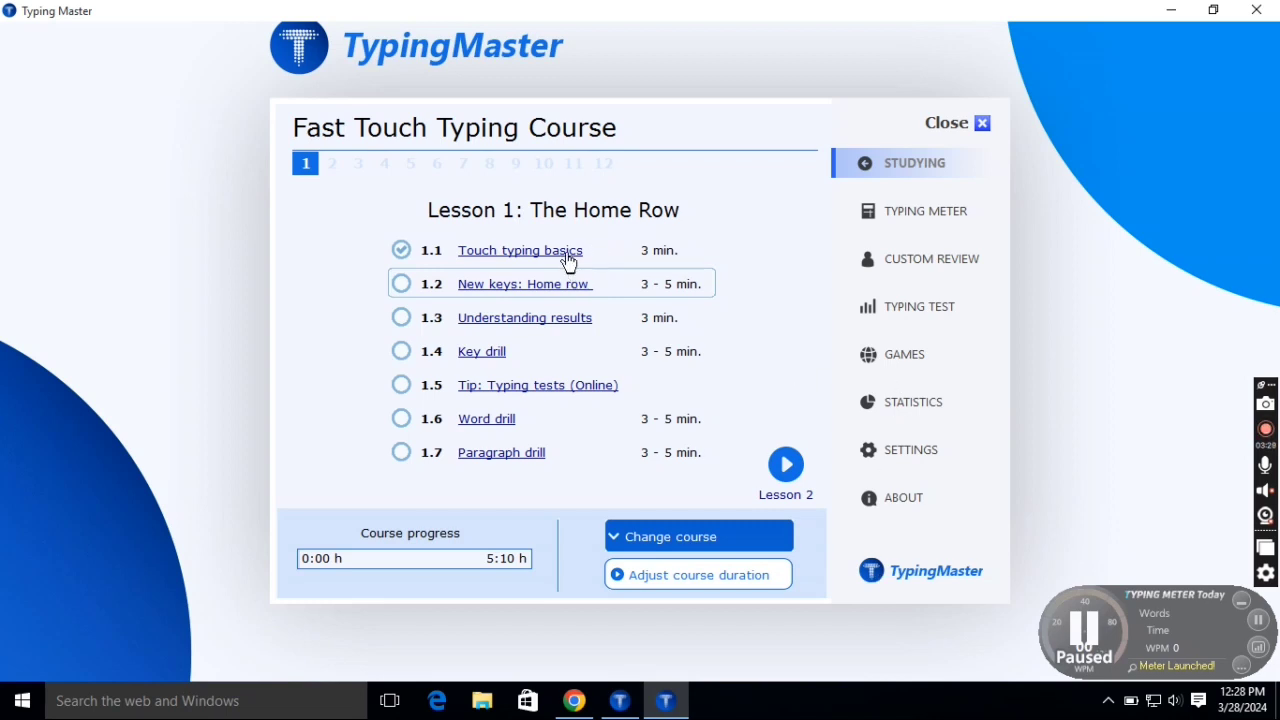
- Reopen the Touch typing basics section, advance to the Finger Positions page, and cancel back to the Lesson 1 overview
{"action": "left_click", "coordinate": [570, 256]}
{"action": "left_click", "coordinate": [920, 580]}
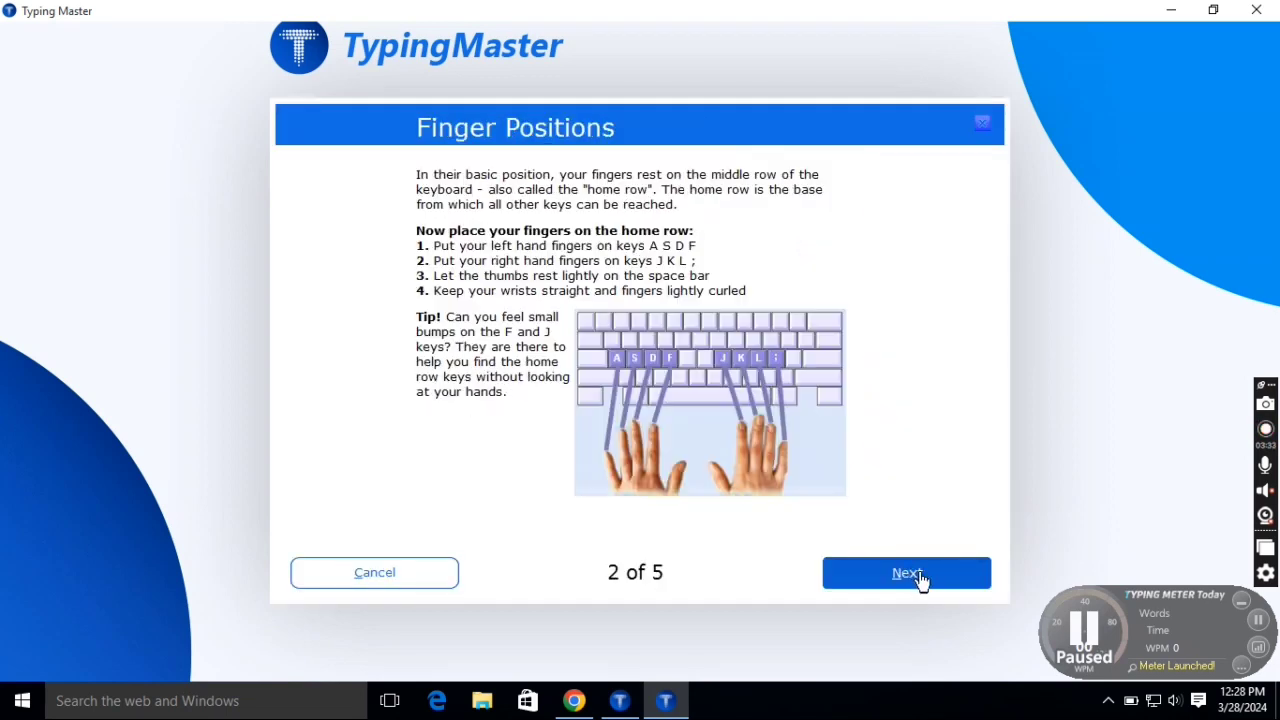
{"action": "left_click", "coordinate": [368, 572]}
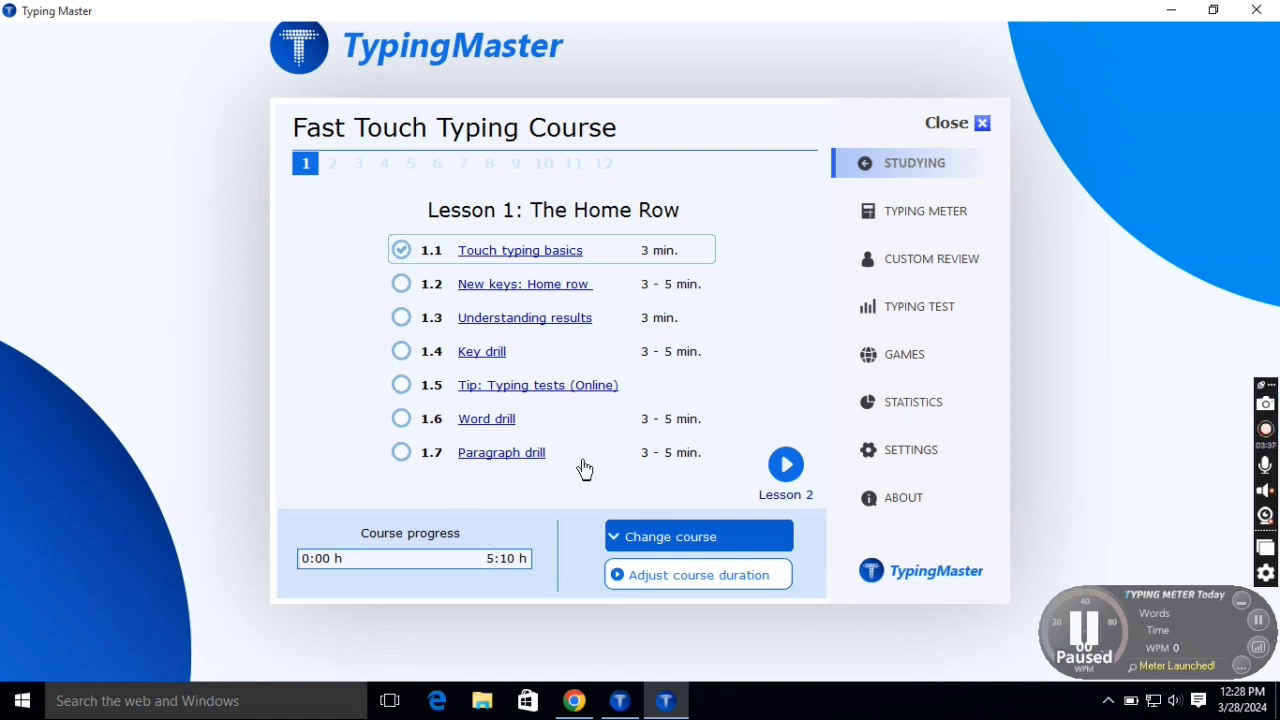
- Open the New keys: Home row section of Lesson 1 and advance through its introduction to the "a" key exercise
{"action": "left_click", "coordinate": [488, 285]}
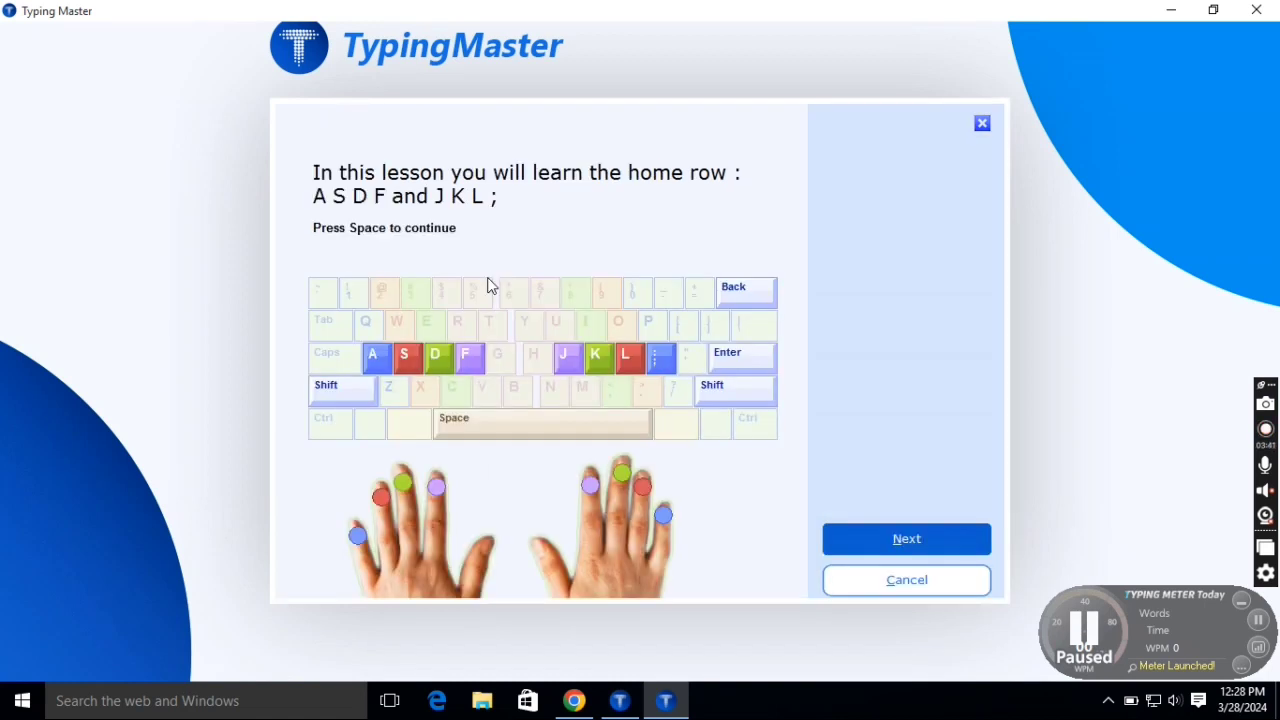
{"action": "left_click", "coordinate": [858, 541]}
{"action": "left_click", "coordinate": [858, 541]}
{"action": "left_click", "coordinate": [858, 541]}
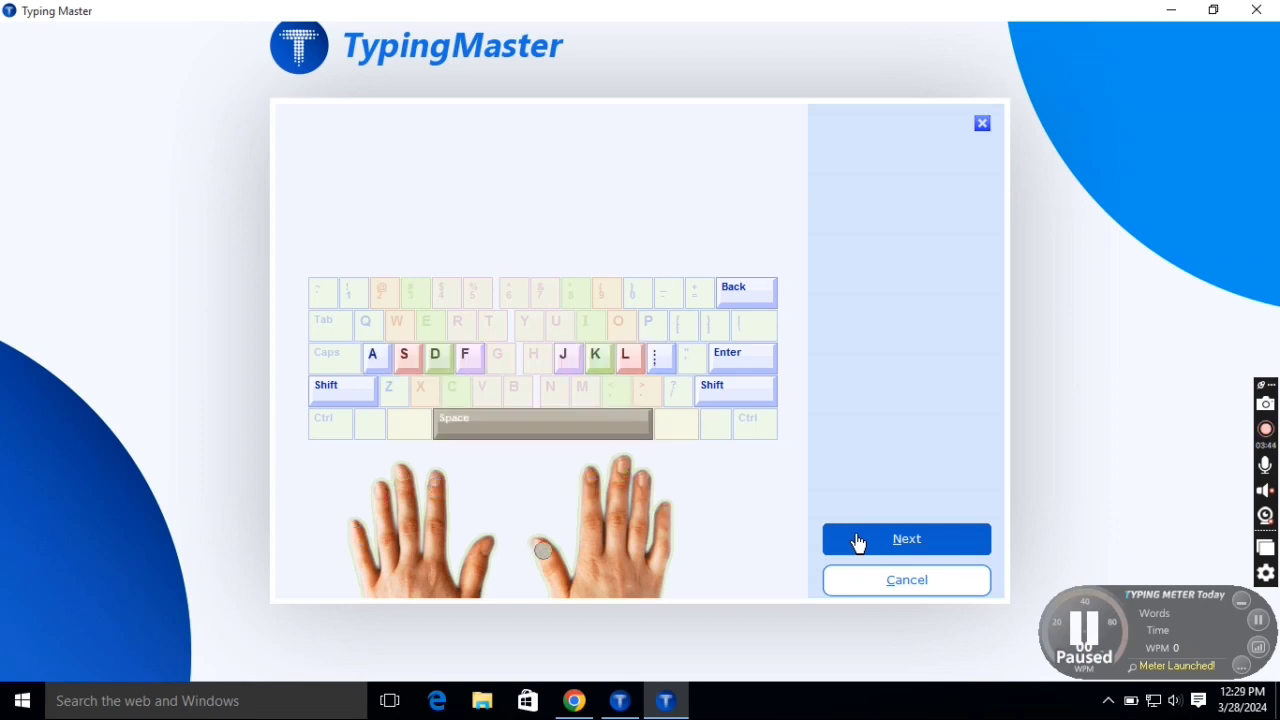
{"action": "left_click", "coordinate": [858, 541]}
{"action": "left_click", "coordinate": [857, 540]}
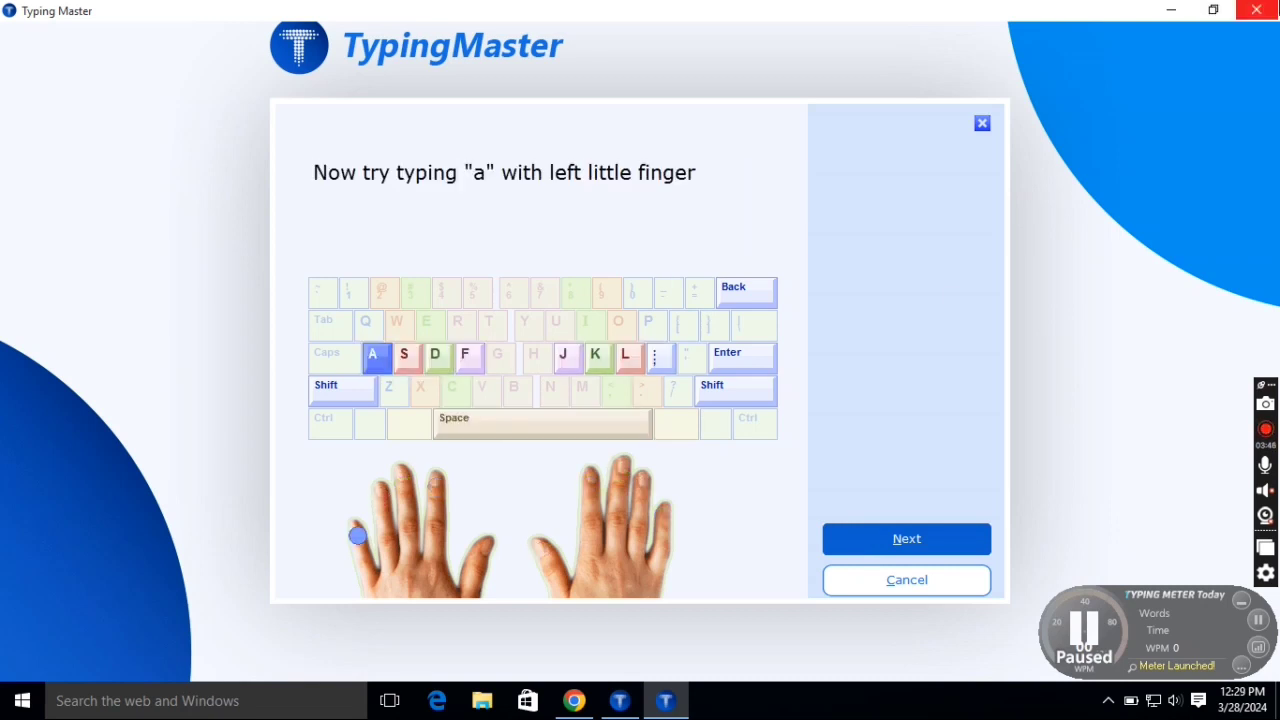
- Close Typing Master and the remaining open window, and refresh the Windows desktop
{"action": "left_click", "coordinate": [1270, 8]}
{"action": "left_click", "coordinate": [1270, 8]}
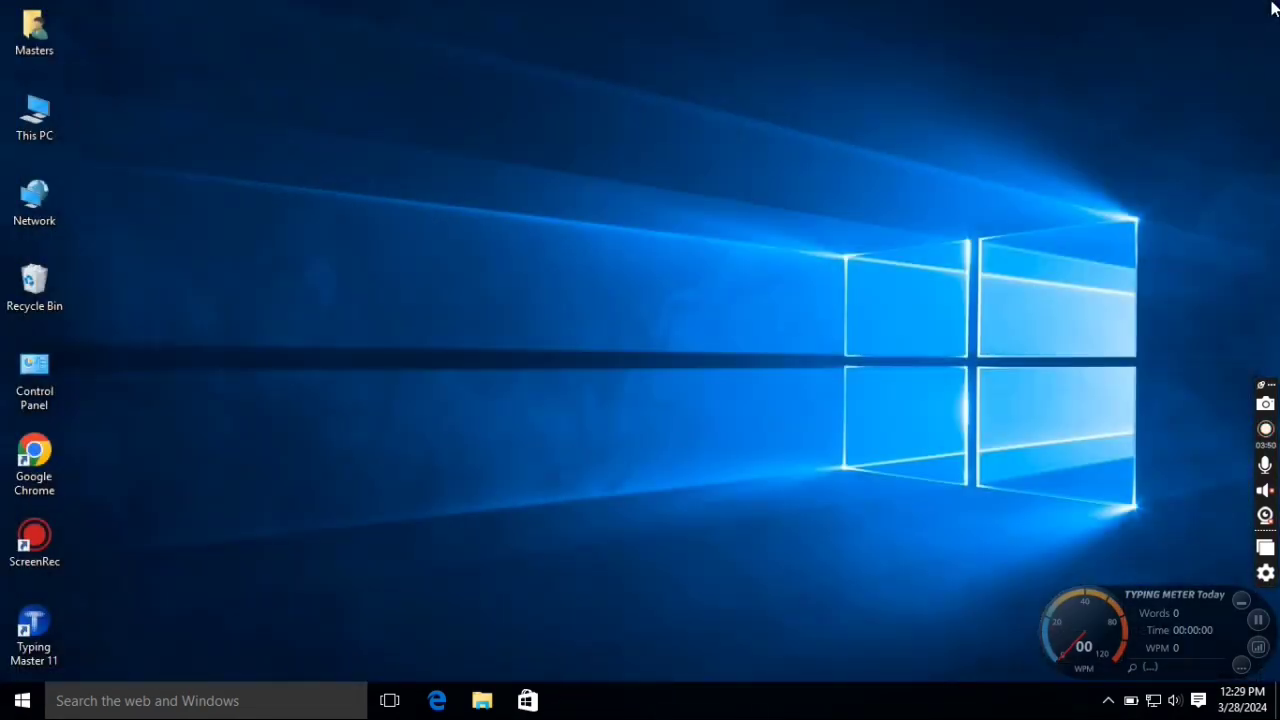
{"action": "right_click", "coordinate": [665, 129]}
{"action": "left_click", "coordinate": [715, 182]}
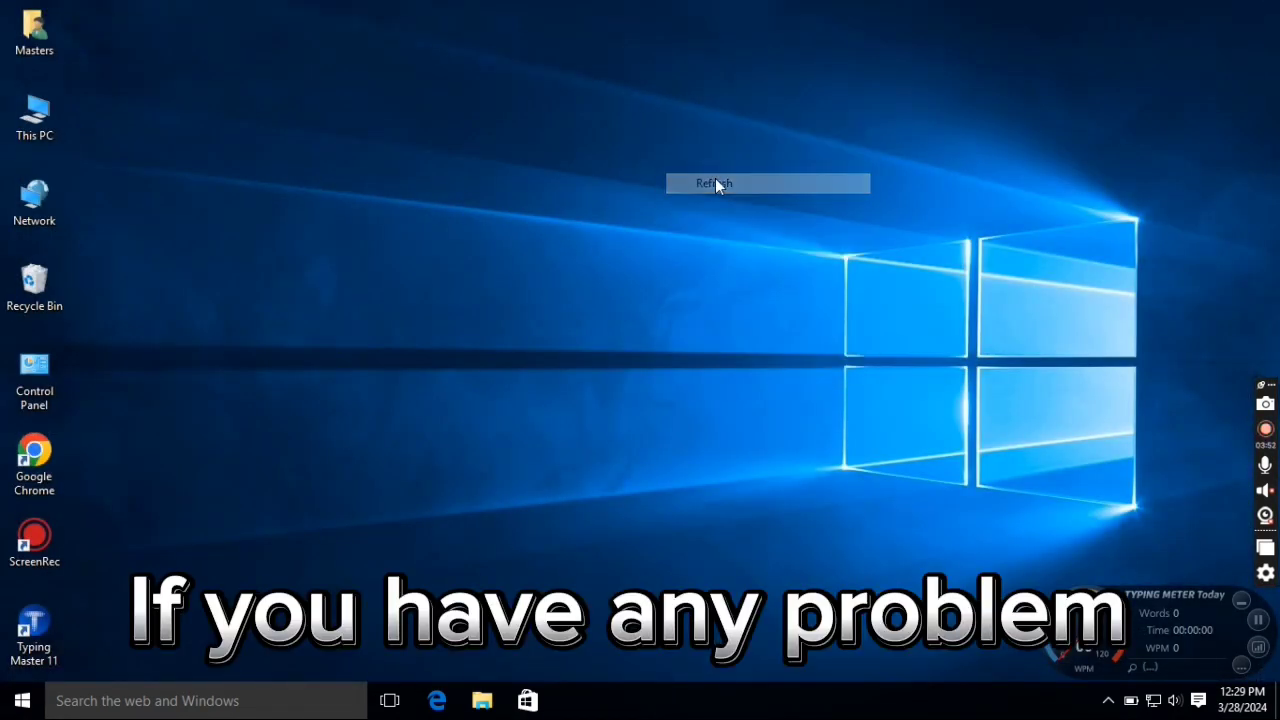